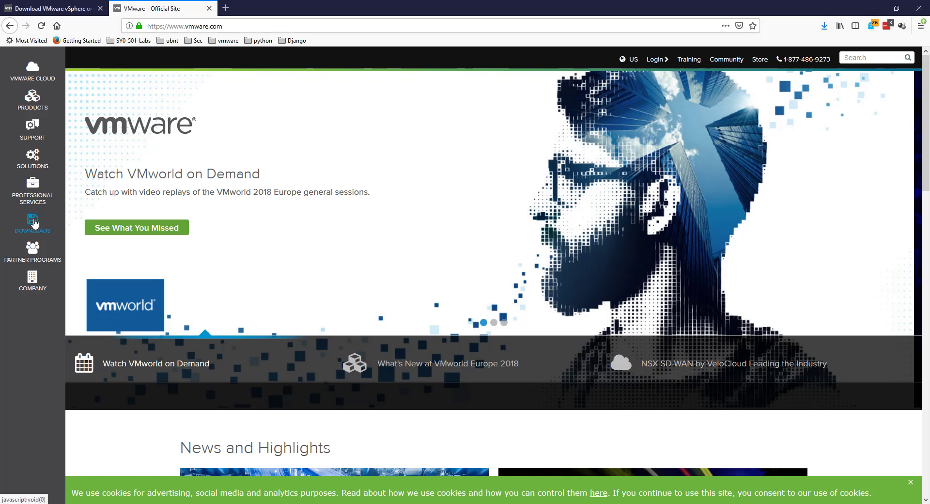
- Go to Downloads, pick vSphere, and scroll to the vSphere 6.7 editions table
left_click(46, 231)
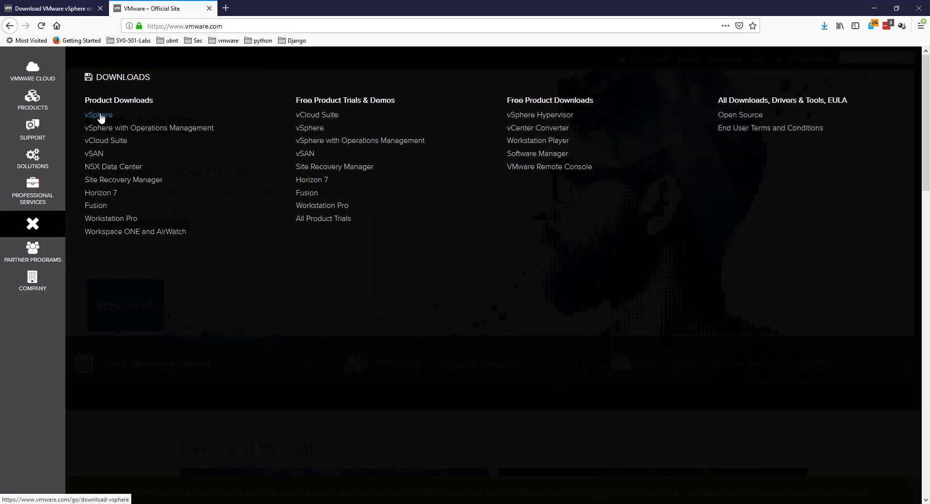
left_click(99, 115)
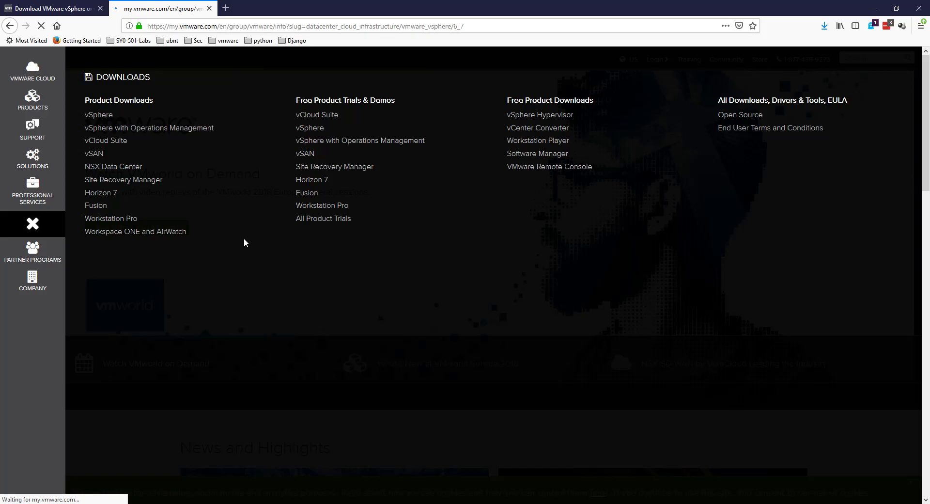
scroll(360, 284, "down", 4)
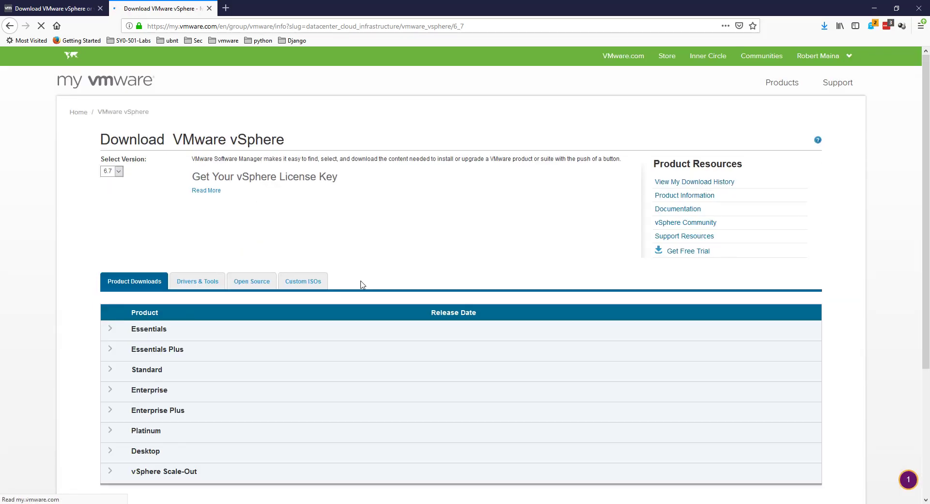
scroll(339, 296, "down", 2)
scroll(353, 210, "down", 4)
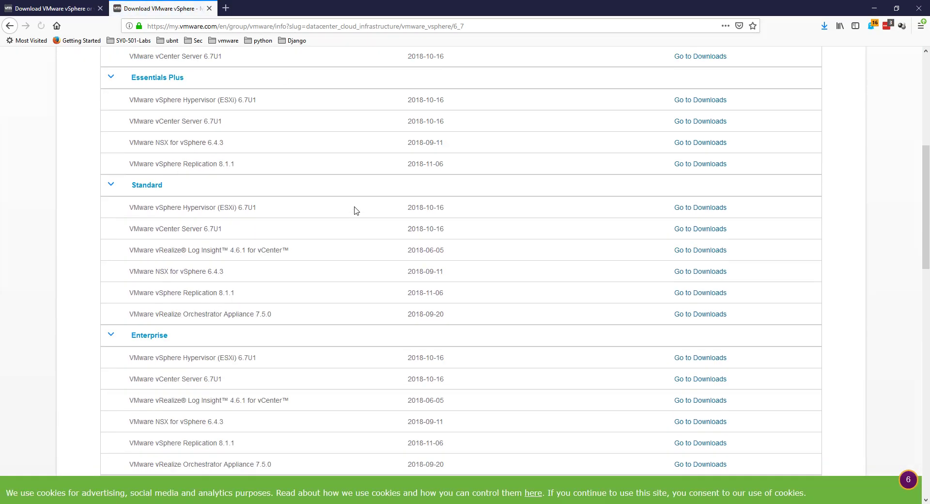
scroll(354, 209, "down", 3)
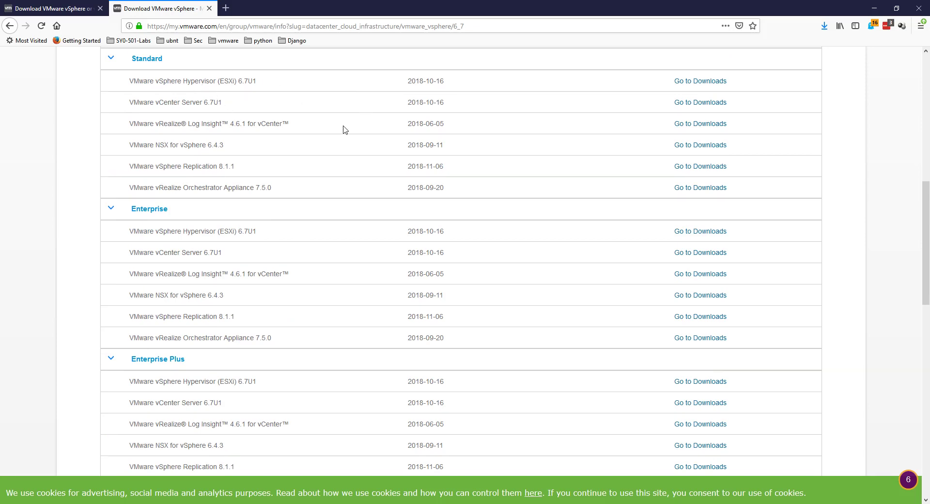
- Open Standard ESXi downloads, then follow the Download Trial link to the vSphere evaluation
left_click(700, 85)
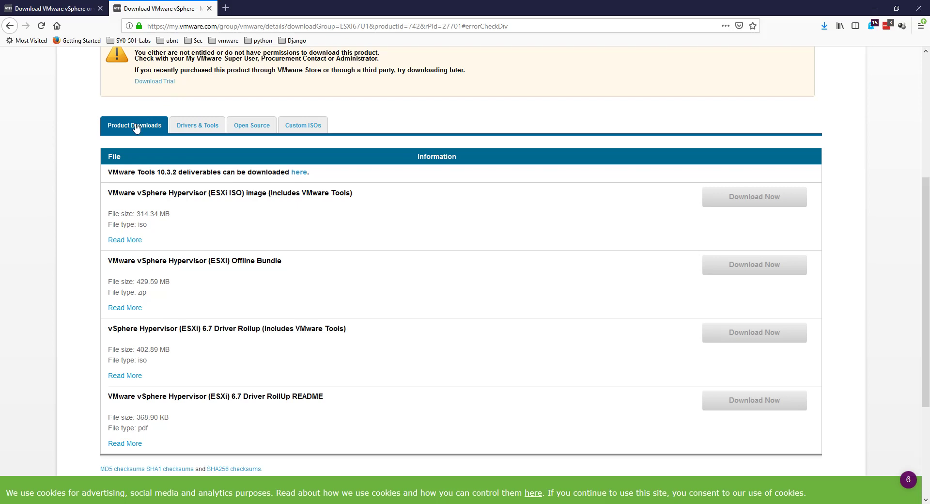
left_click(147, 82)
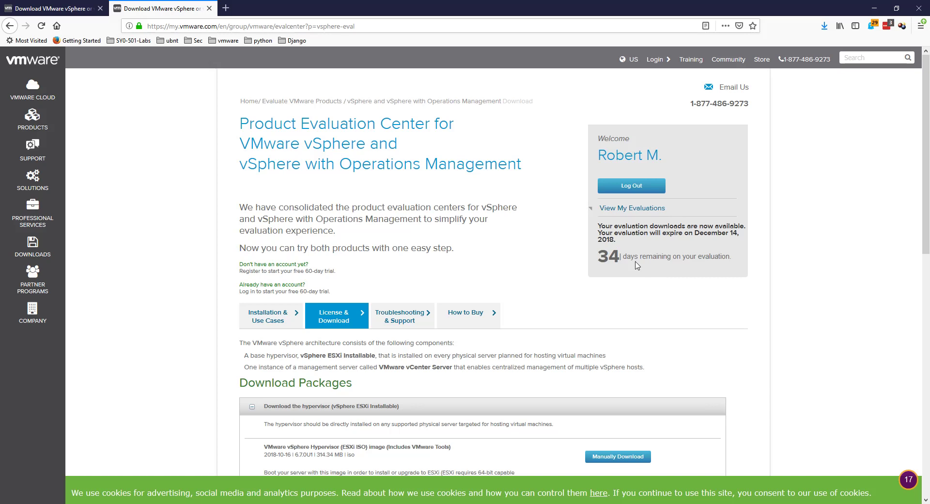
- Expand Download VMware vCenter Server to show the 3.95 GB vCenter Server Appliance 6.7.0U1 ISO
scroll(555, 286, "down", 4)
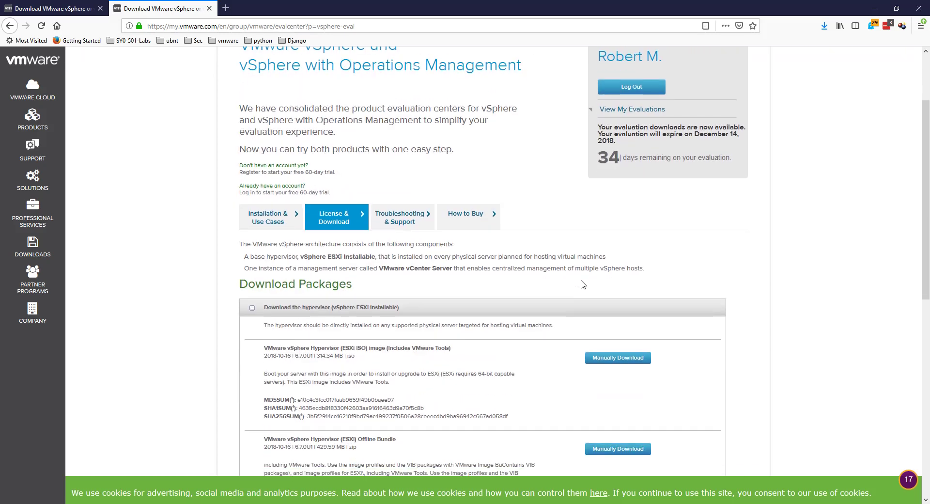
scroll(555, 286, "down", 2)
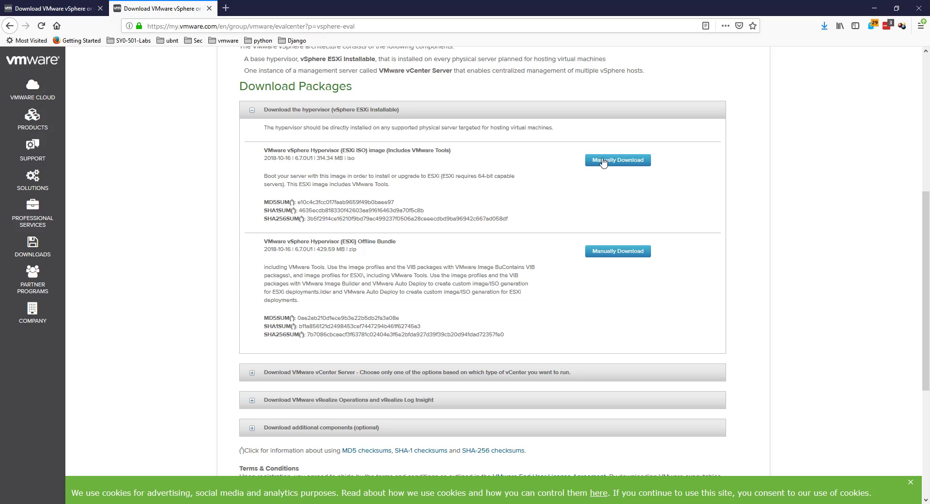
scroll(516, 177, "down", 3)
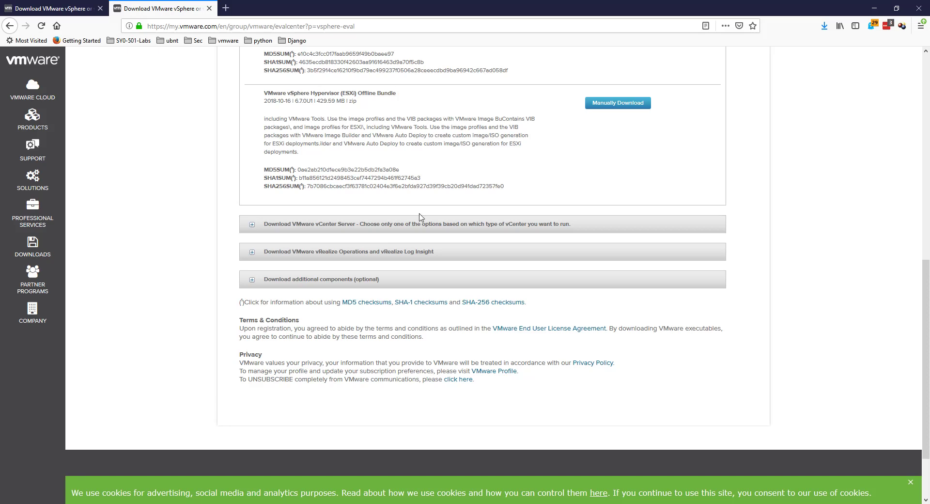
left_click(252, 225)
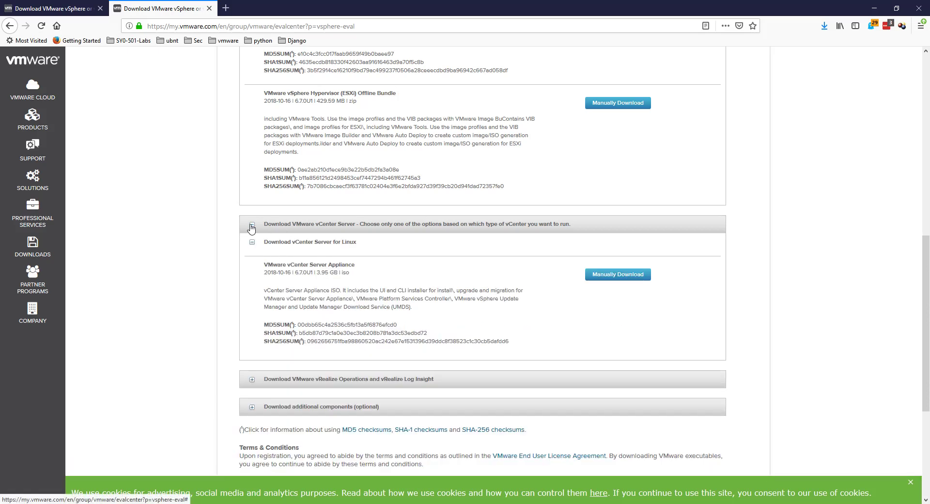
scroll(401, 260, "down", 2)
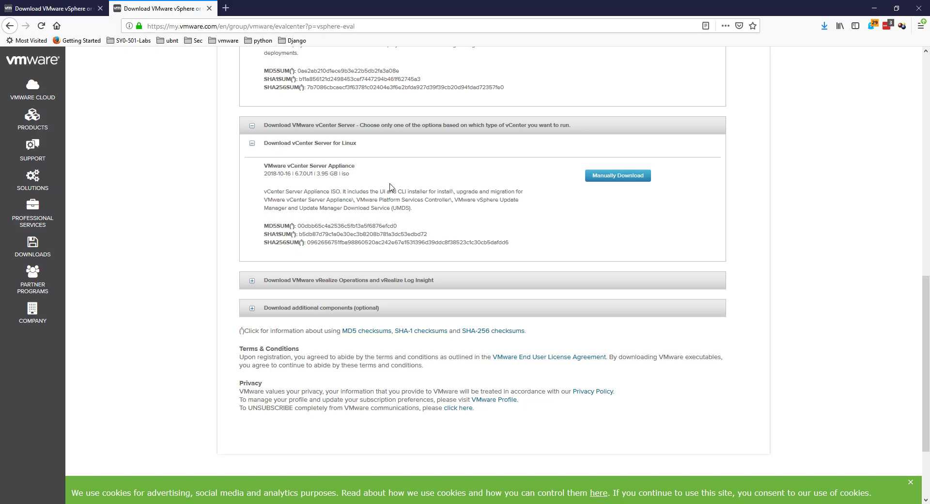
- Manually download the VCSA ISO, check its progress, then switch to the vmware6.7 folder
left_click(604, 177)
left_click(822, 30)
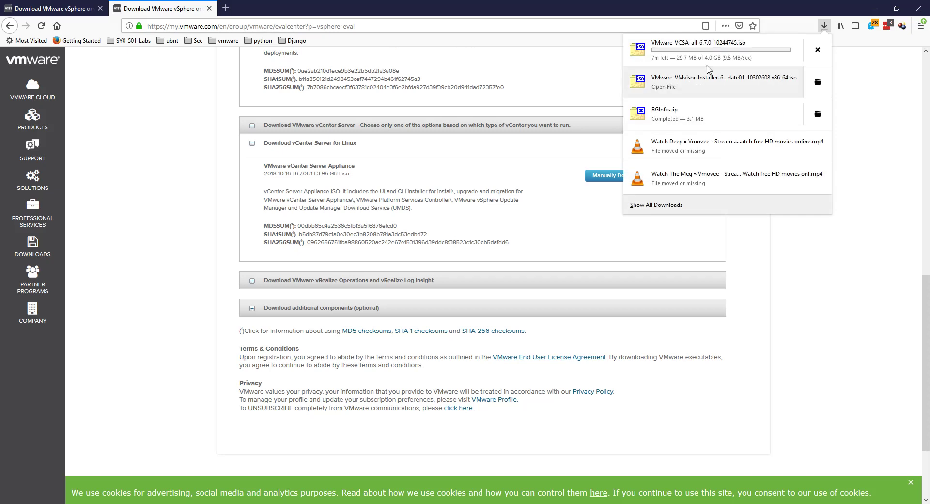
left_click(830, 228)
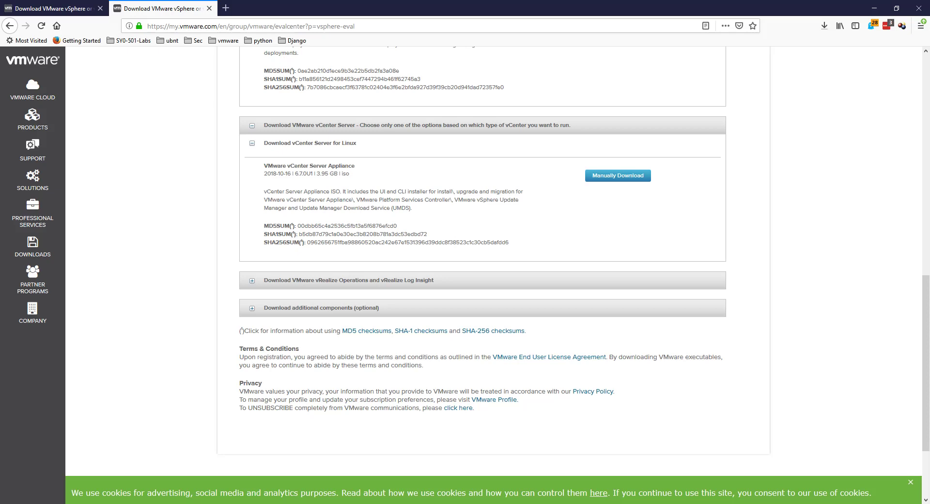
key("alt+Tab")
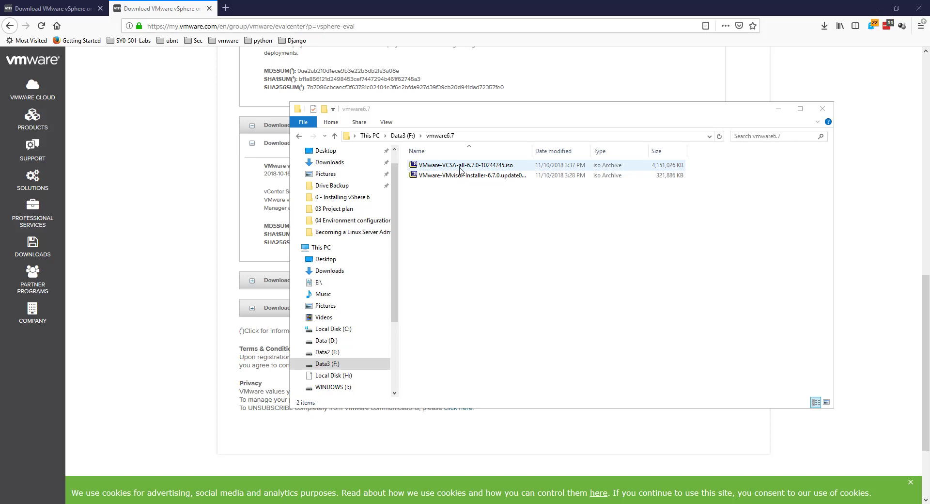
- Bring up the context menu on VMware-VCSA-all-6.7.0-10244745.iso and try opening it directly
right_click(459, 166)
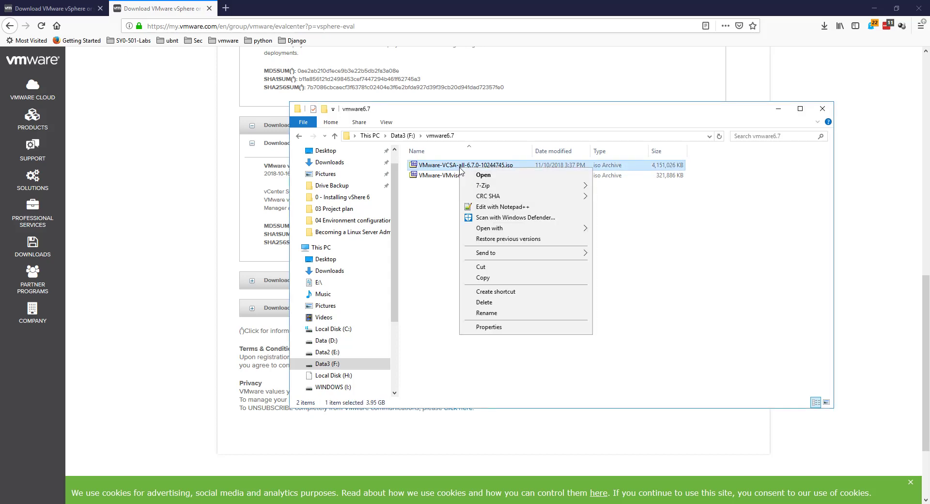
left_click(428, 216)
left_click(444, 167)
right_click(444, 167)
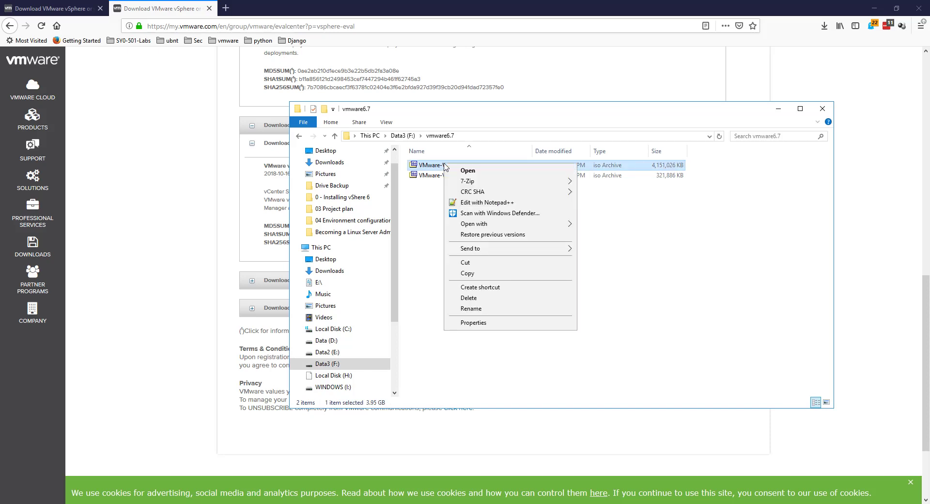
left_click(464, 170)
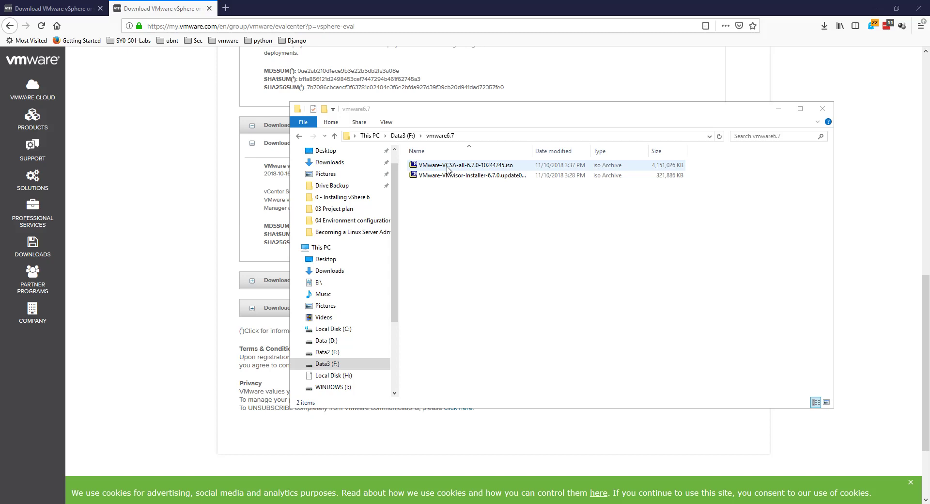
- Mount the VCSA ISO with Open with > Windows Explorer as DVD Drive (G:)
right_click(447, 167)
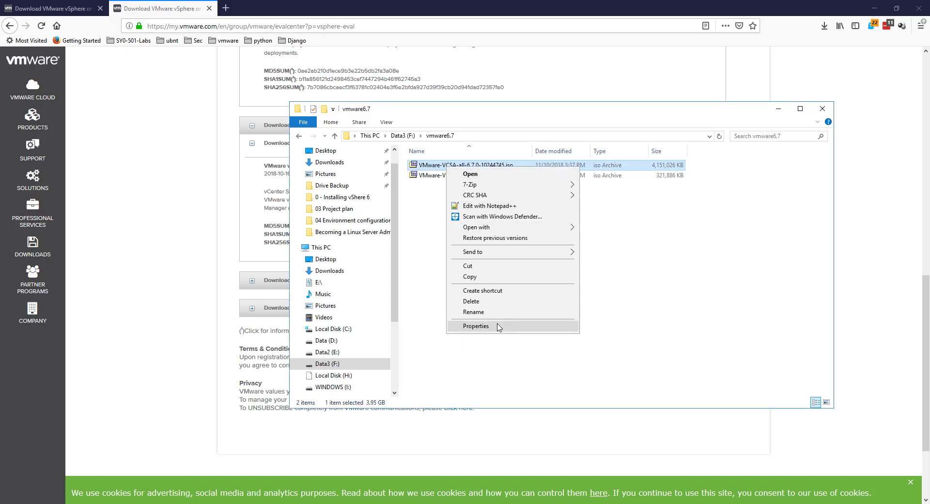
mouse_move(567, 232)
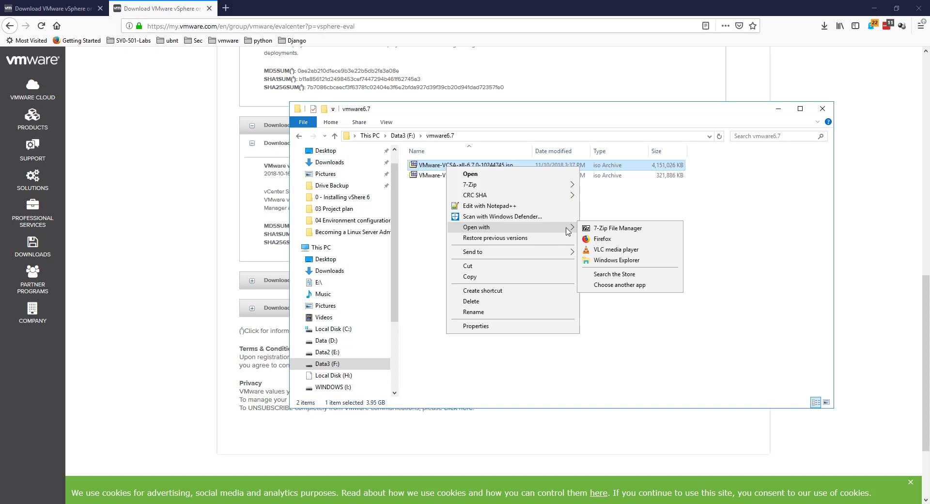
left_click(616, 260)
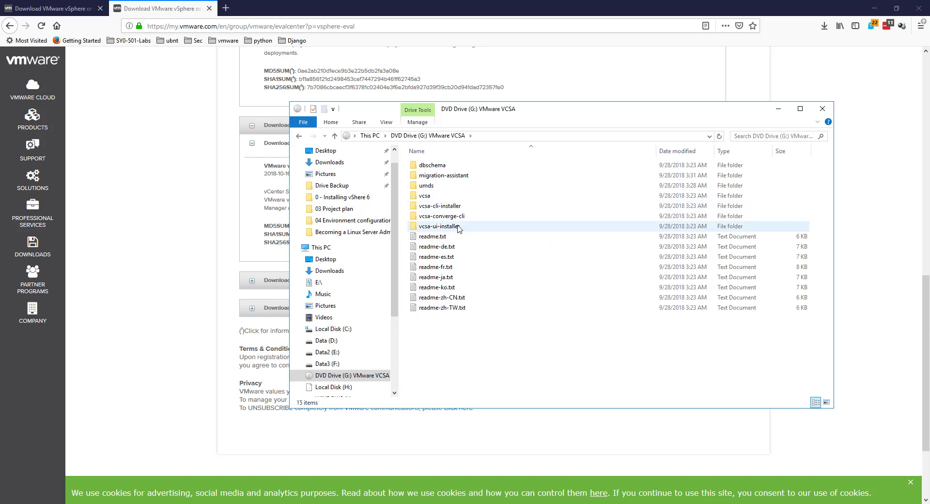
- Run installer.exe from the mounted drive's vcsa-ui-installer\win32 folder
double_click(459, 228)
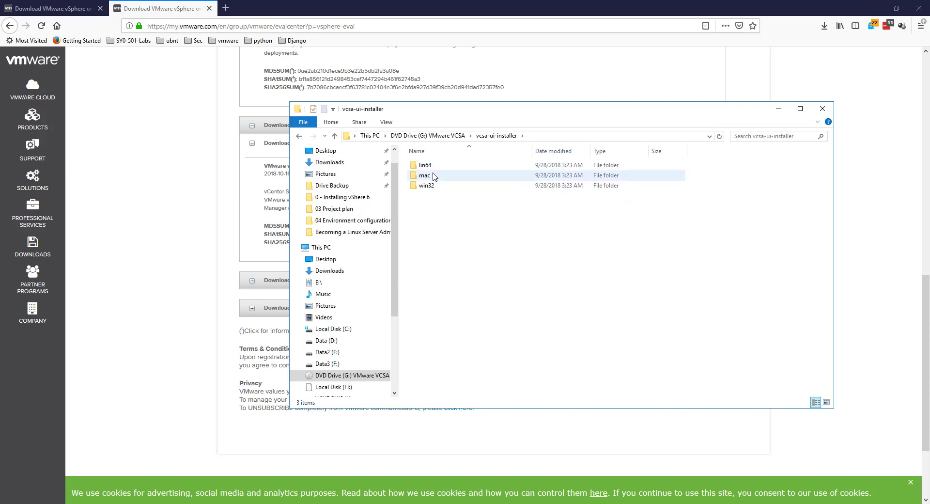
double_click(426, 186)
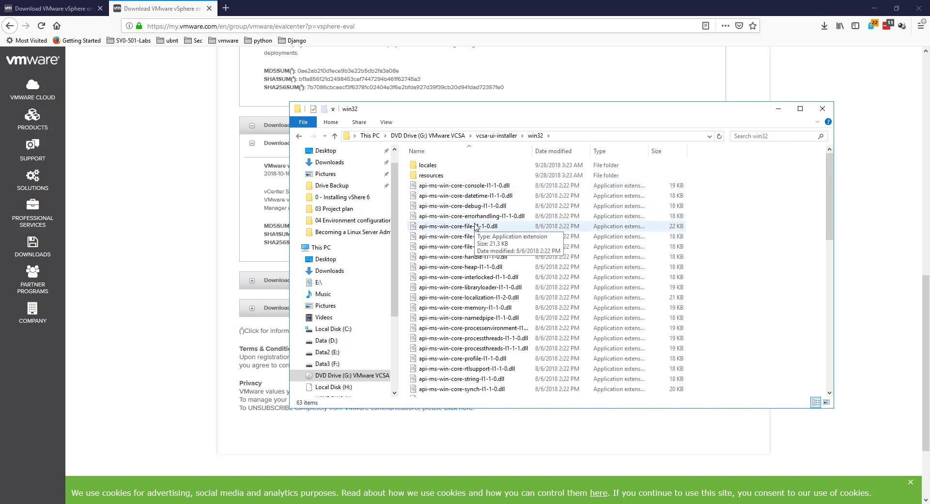
scroll(460, 208, "down", 13)
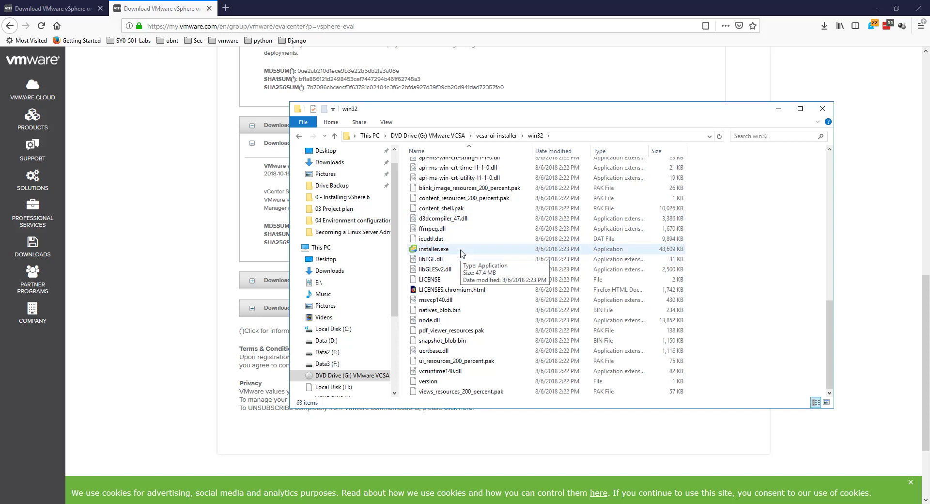
double_click(461, 251)
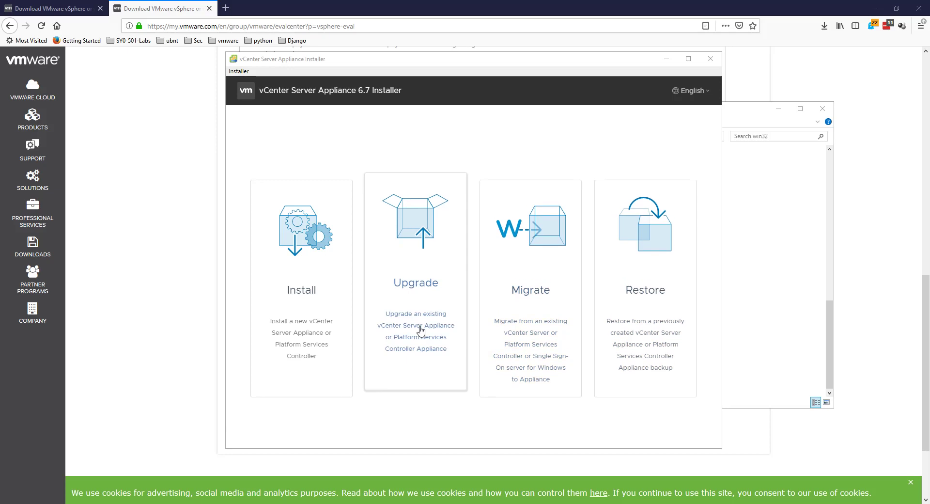
- Choose Install on the installer start screen to begin Stage 1: Deploy appliance
left_click(291, 282)
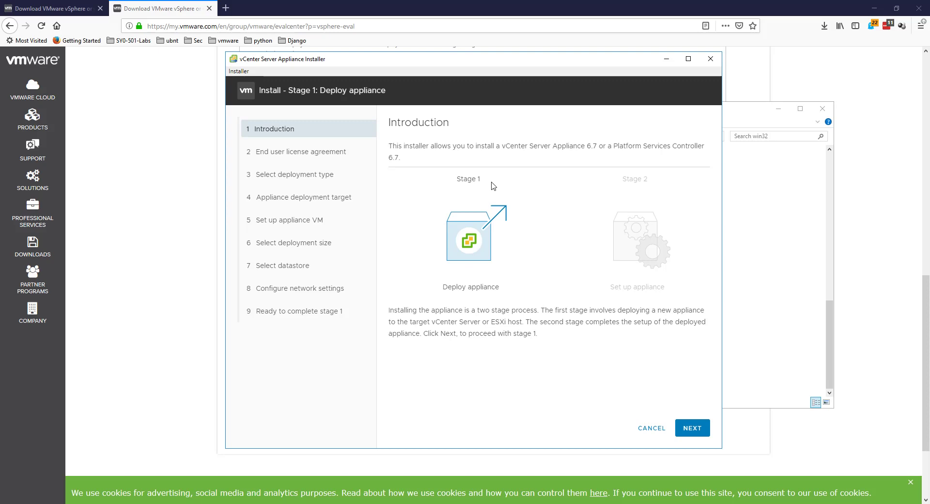
- Pass the Introduction, accept the license agreement, and continue to Select deployment type
left_click(692, 430)
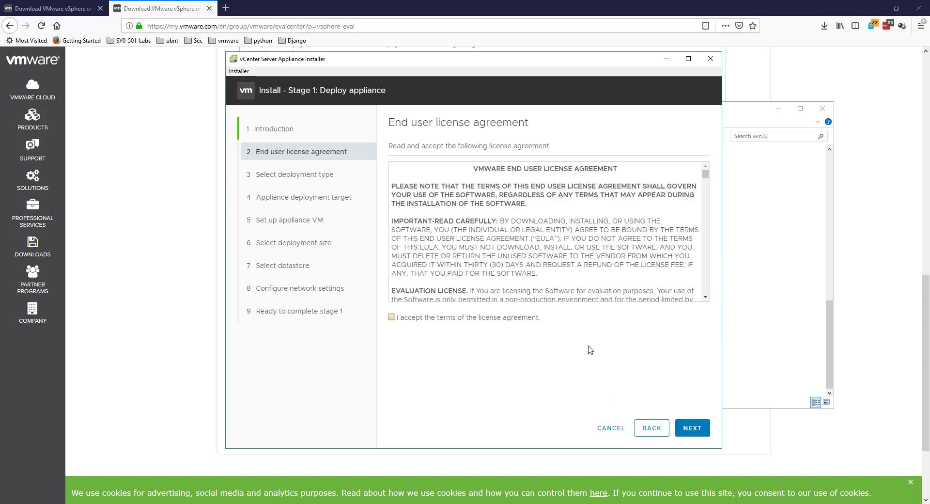
left_click(461, 319)
left_click(692, 427)
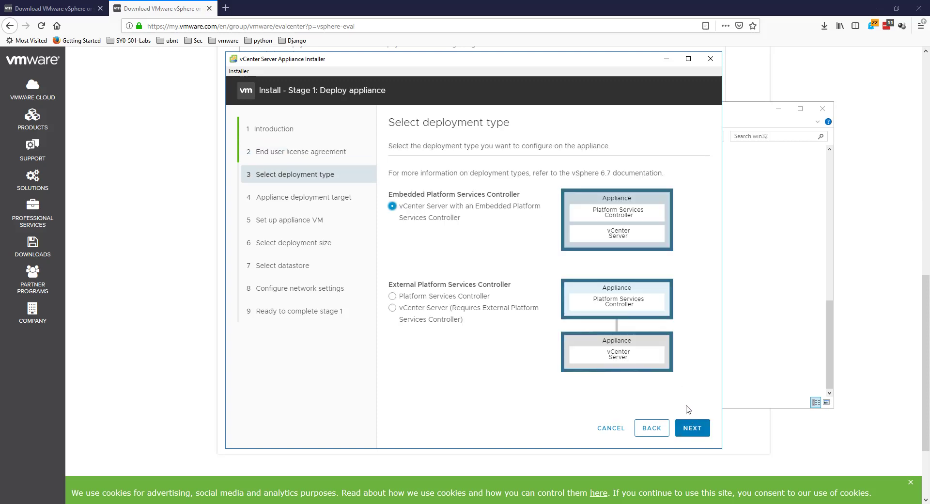
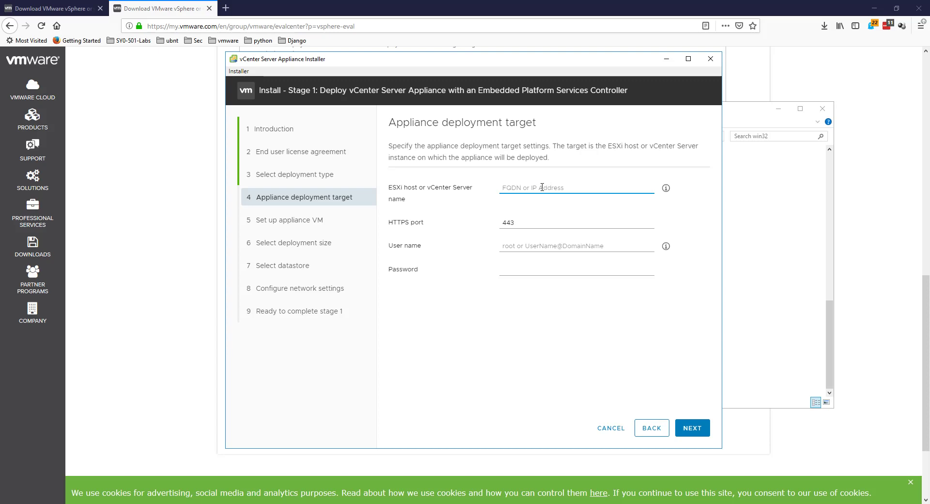
- Target ESXi host 172.16.32.14 with user root and its password, and submit the details
type("172")
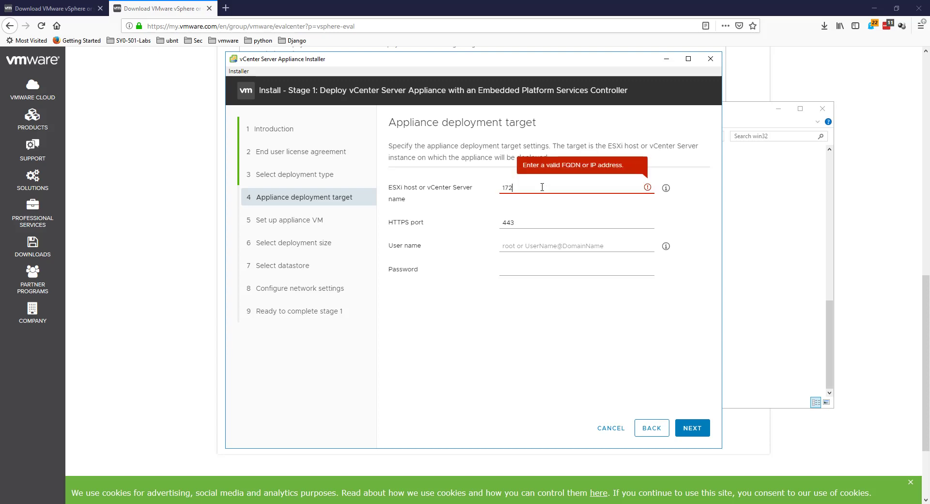
type(".16.32")
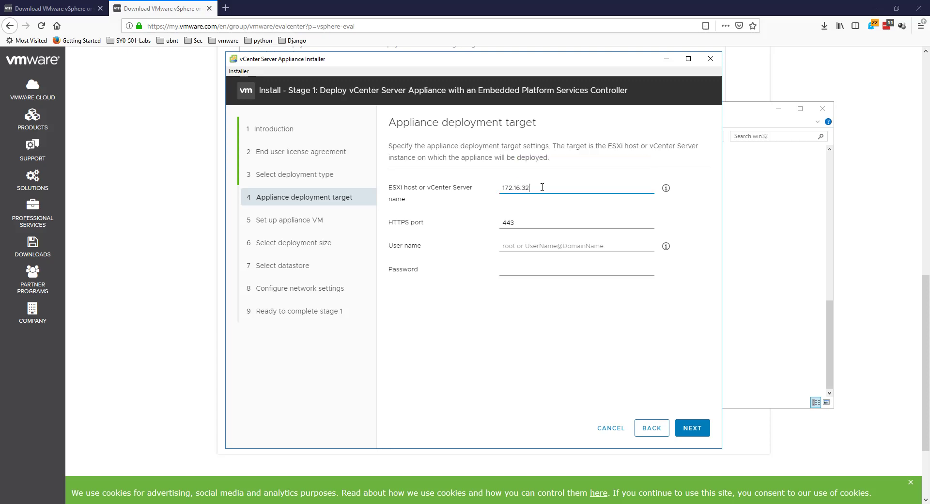
type(".14")
left_click(521, 242)
type("root")
key("Tab")
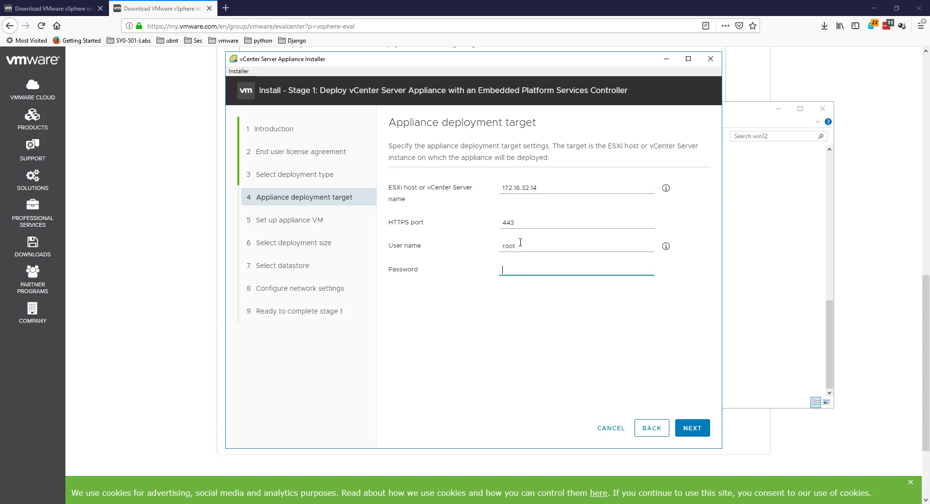
type("•••••••")
left_click(688, 428)
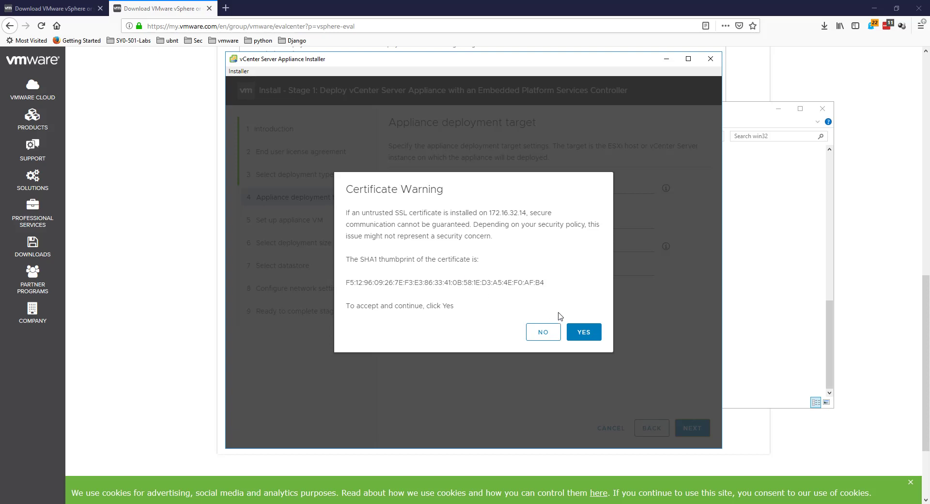
- Accept the host's certificate and name the appliance VM vcenter.home.lab
left_click(584, 337)
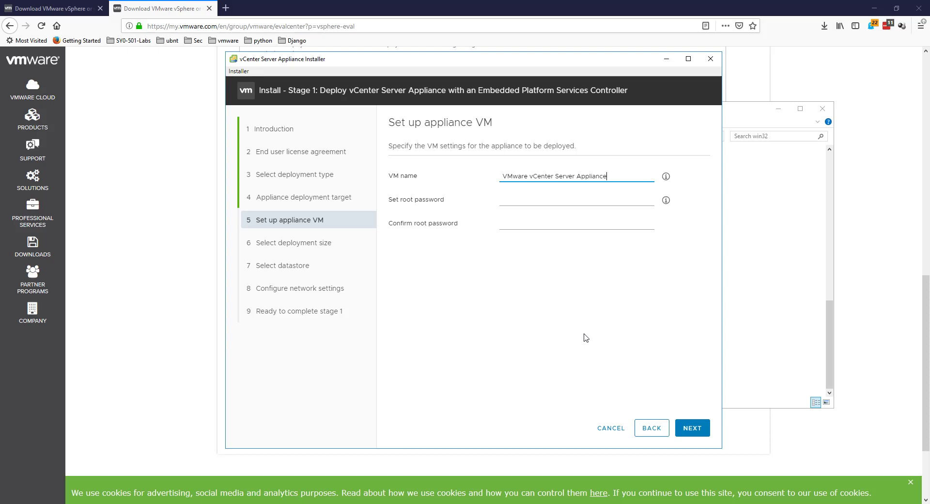
key("BackSpace")
key("BackSpace")
key("BackSpace")
key("BackSpace")
key("BackSpace")
key("BackSpace")
key("BackSpace")
key("BackSpace")
key("BackSpace")
key("BackSpace")
key("BackSpace")
key("BackSpace")
key("BackSpace")
key("BackSpace")
key("BackSpace")
key("BackSpace")
key("BackSpace")
key("BackSpace")
key("BackSpace")
key("BackSpace")
key("BackSpace")
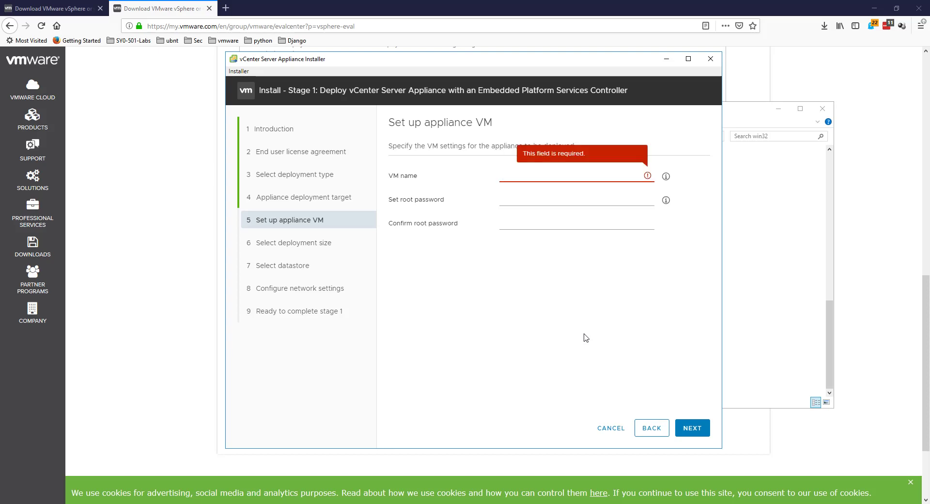
type("vcenter.homel.")
key("BackSpace")
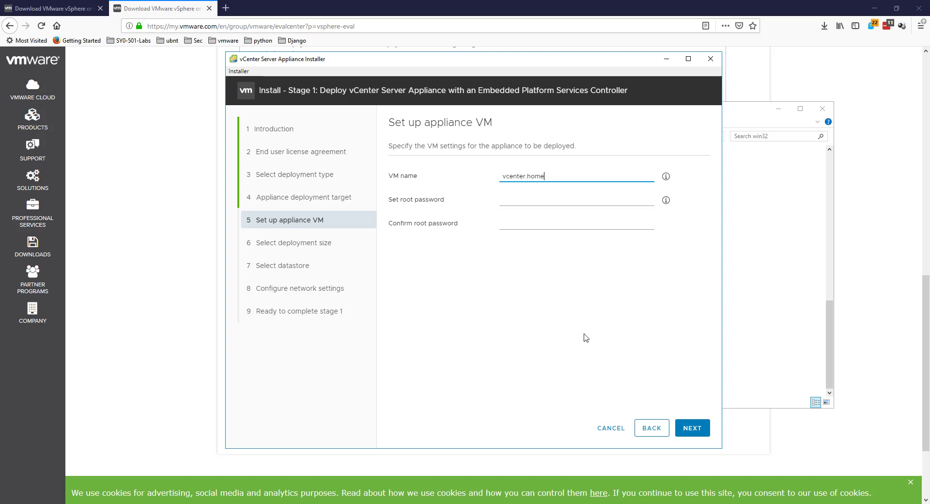
type(".lab")
- Set and confirm the appliance root password, then continue to deployment sizing
key("Tab")
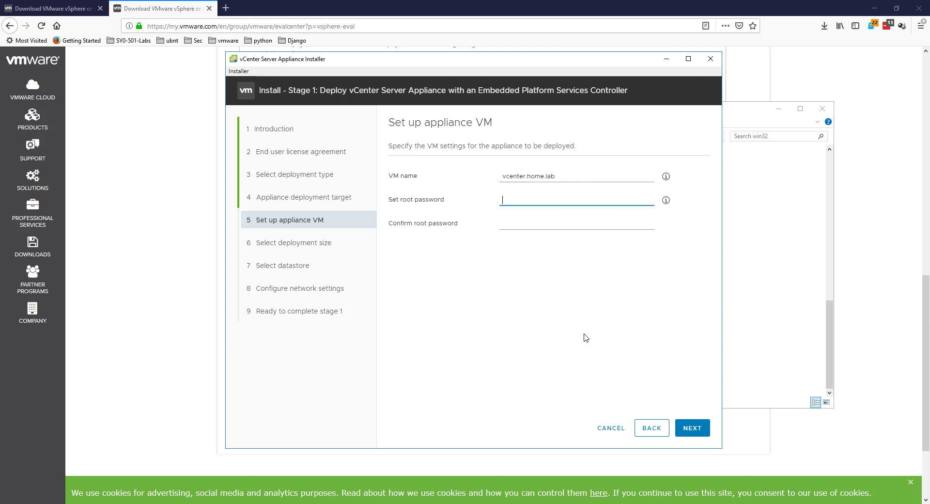
type("••")
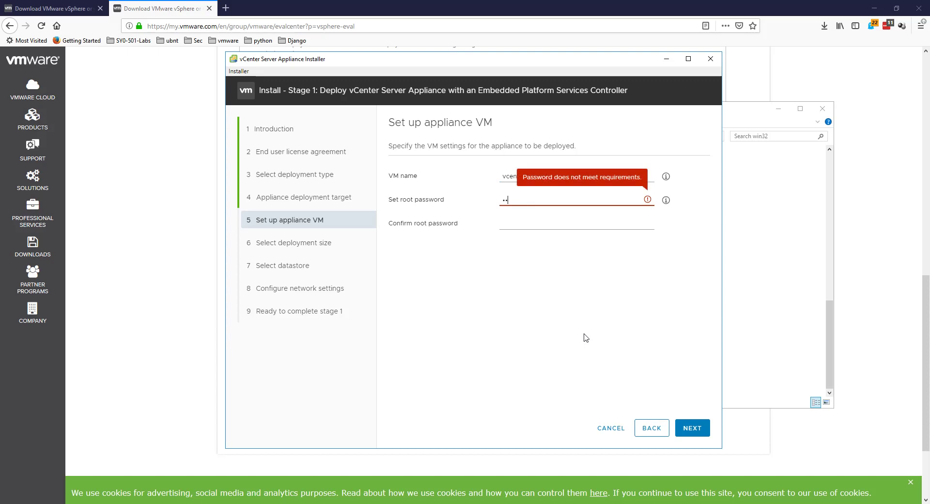
type("••••••")
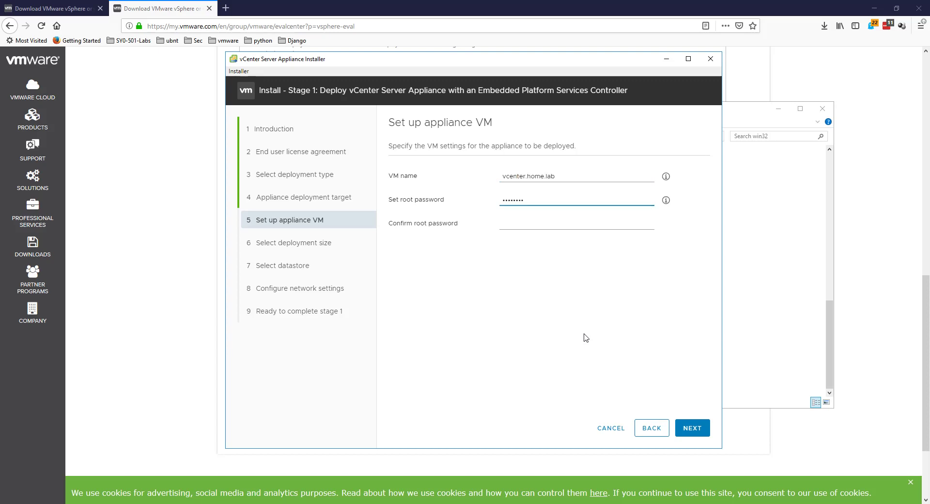
key("Tab")
type("••••••")
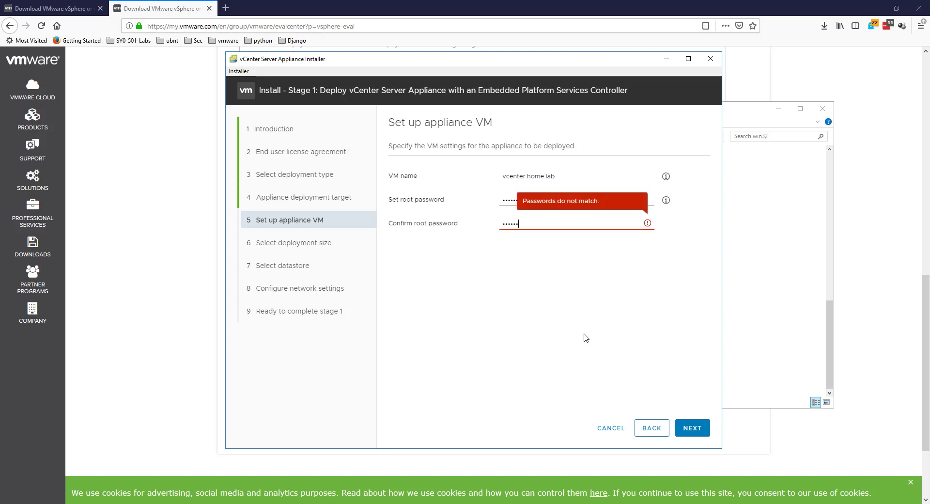
type("••")
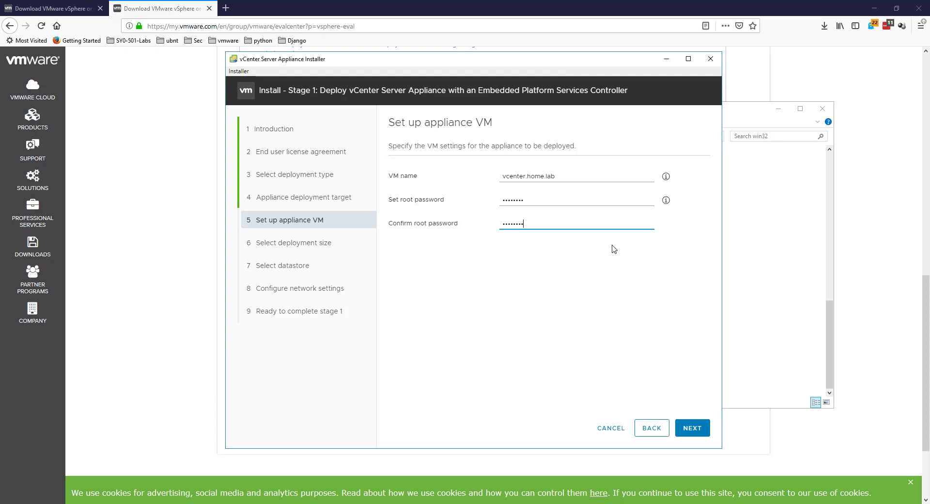
left_click(693, 428)
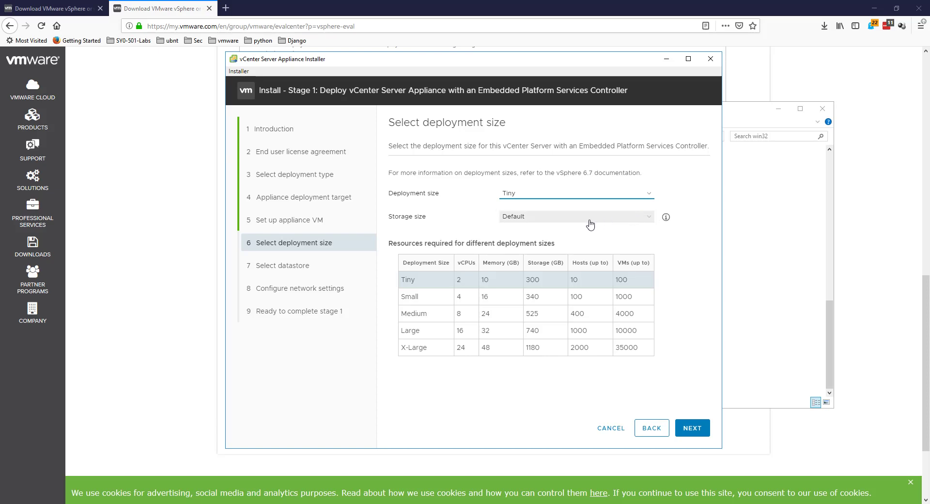
- Leave deployment size at Tiny, keep storage size Default, and continue to datastore selection
left_click(653, 221)
left_click(652, 220)
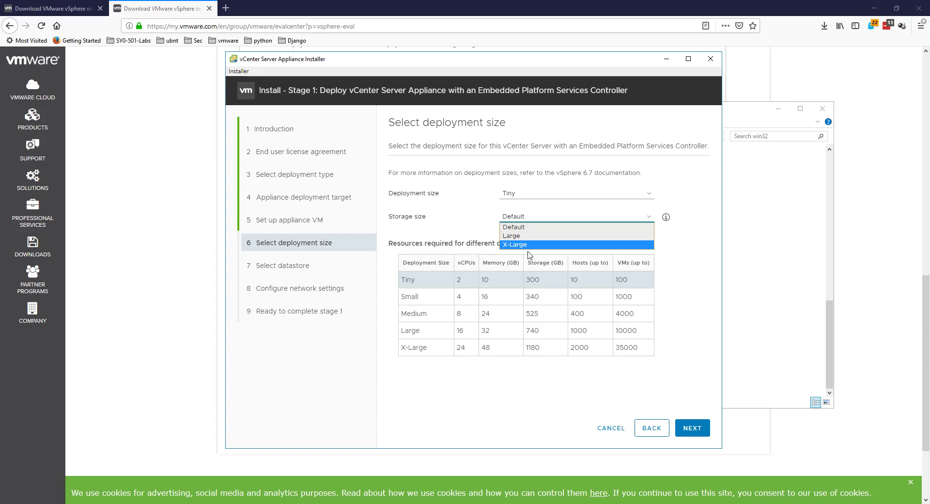
left_click(479, 216)
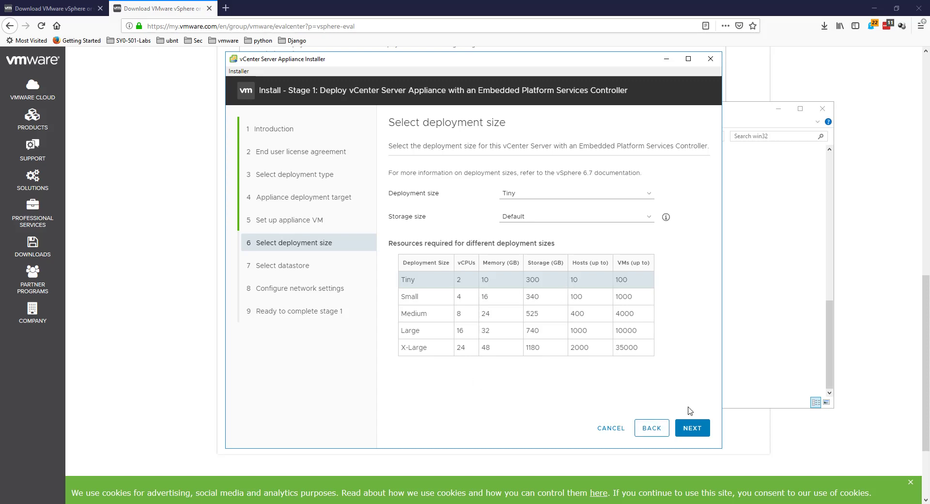
left_click(694, 427)
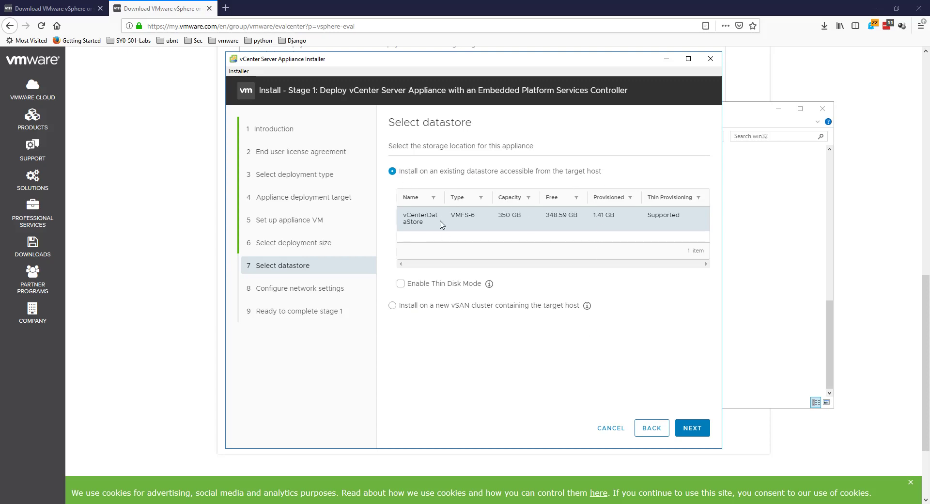
- Give the appliance static IP 172.16.32.200, subnet mask 255.255.255.0 and gateway 172.16.32.254
left_click(691, 429)
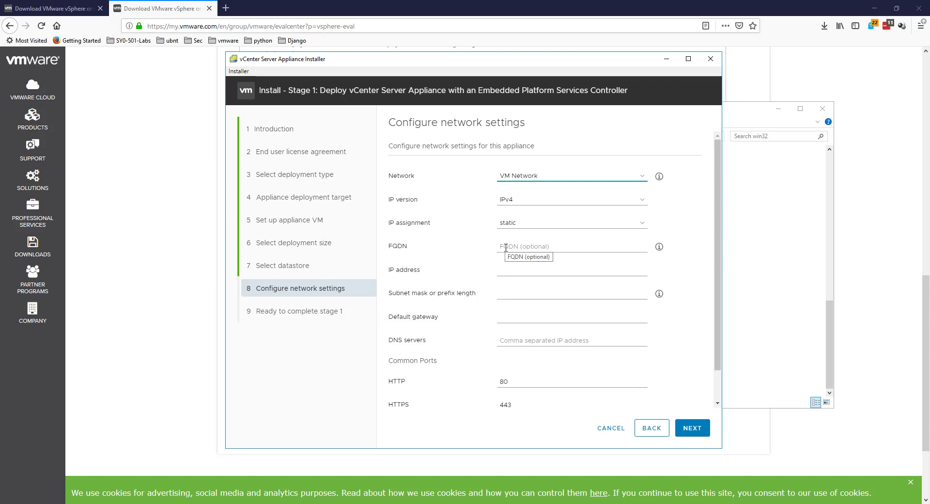
left_click(504, 270)
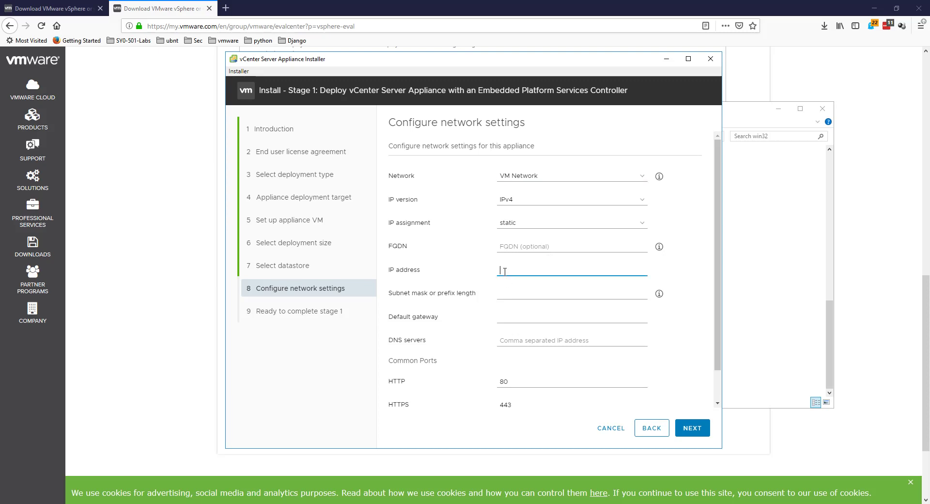
type("172.16.32")
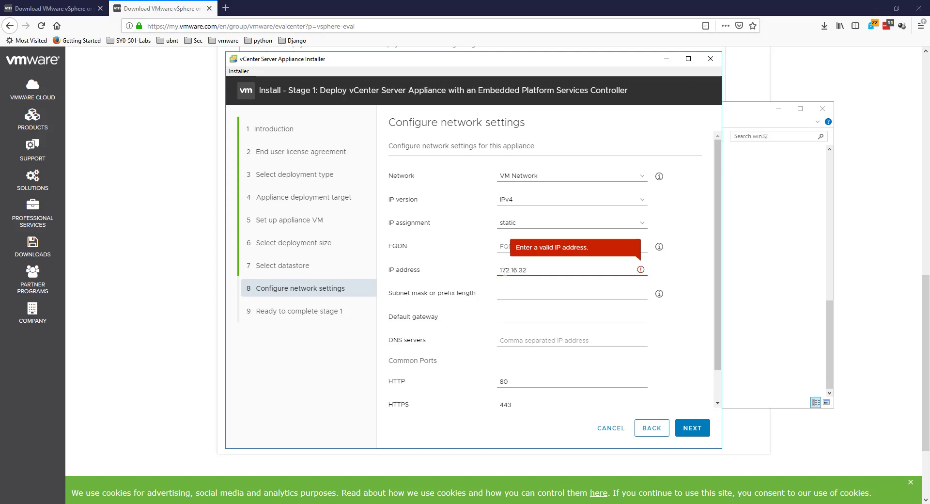
type(".200")
key("Tab")
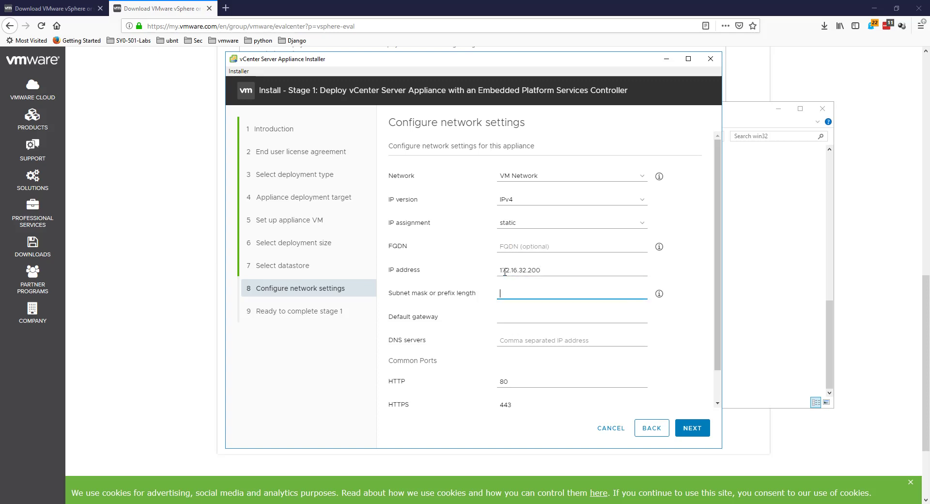
type("255.")
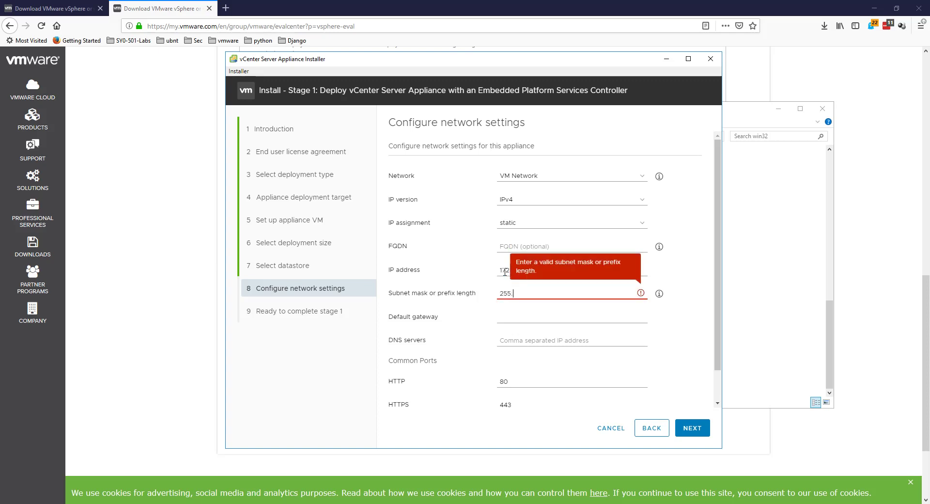
type("255.255.0")
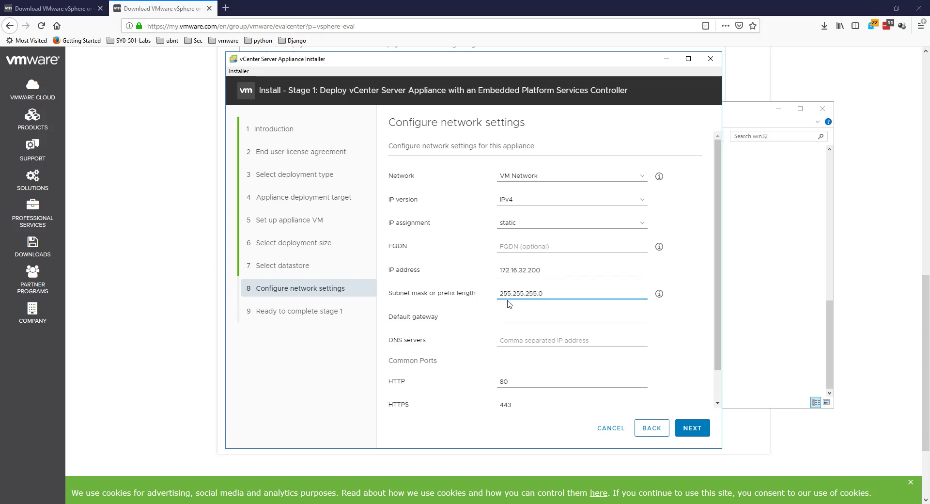
left_click(510, 321)
type("17")
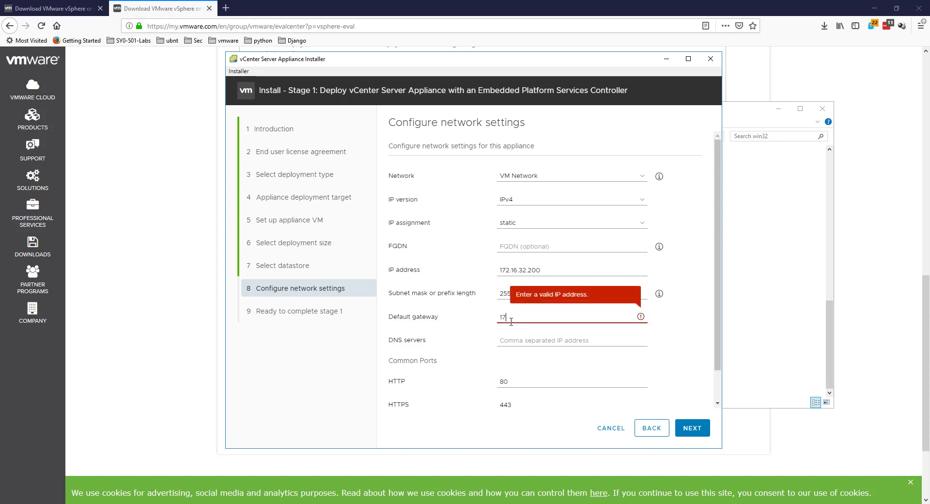
type("2.16.32.254")
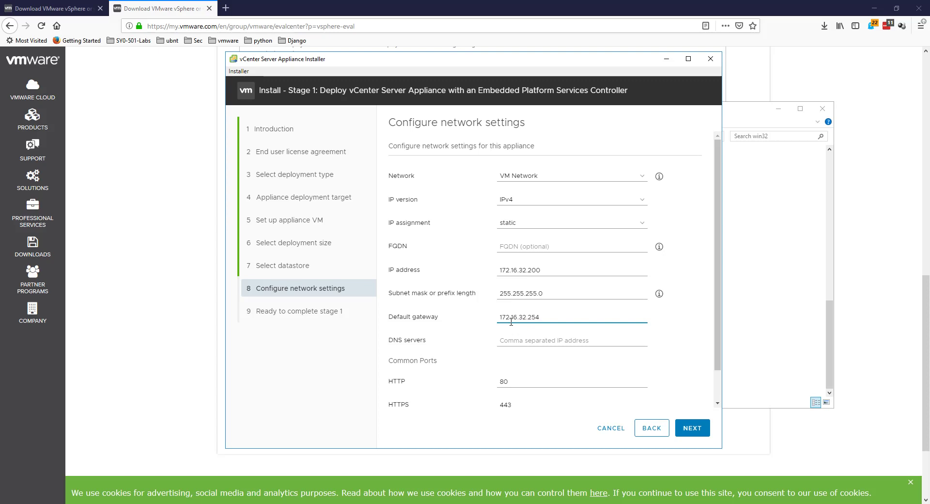
- Enter DNS servers 172.16.32.1, 172.16.32.2, 172.16.32.254 and FQDN vcenter.home.lab, then submit
left_click(519, 341)
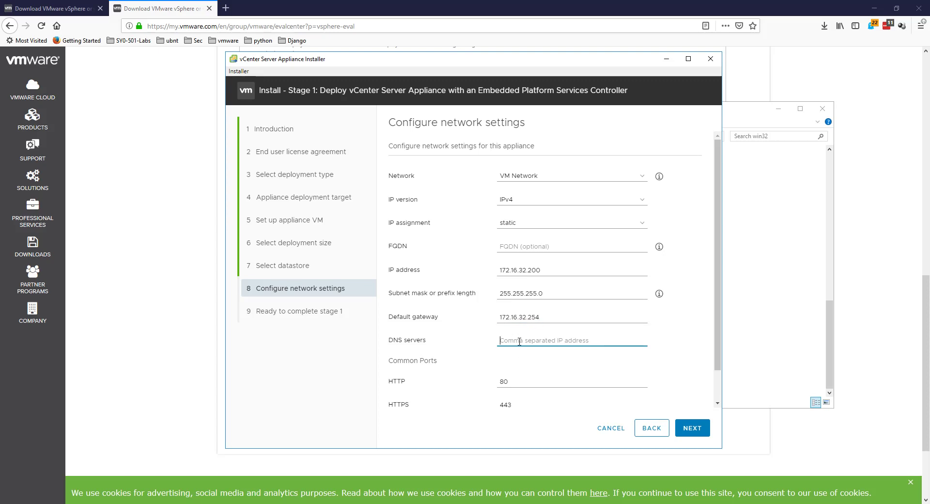
type("172.1")
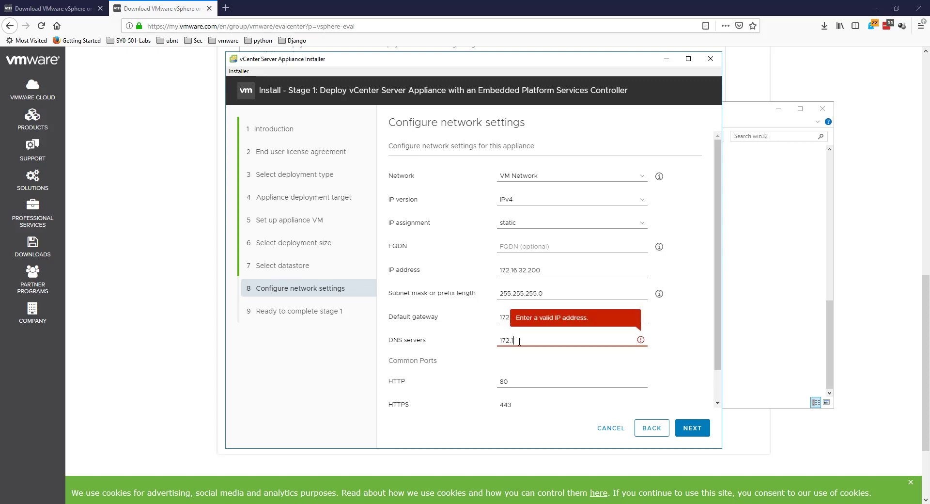
type("6.32.1")
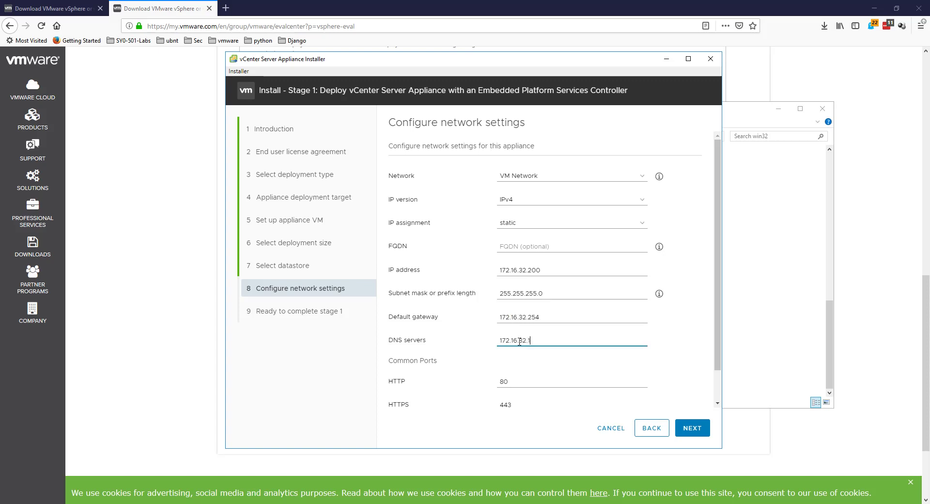
type(",")
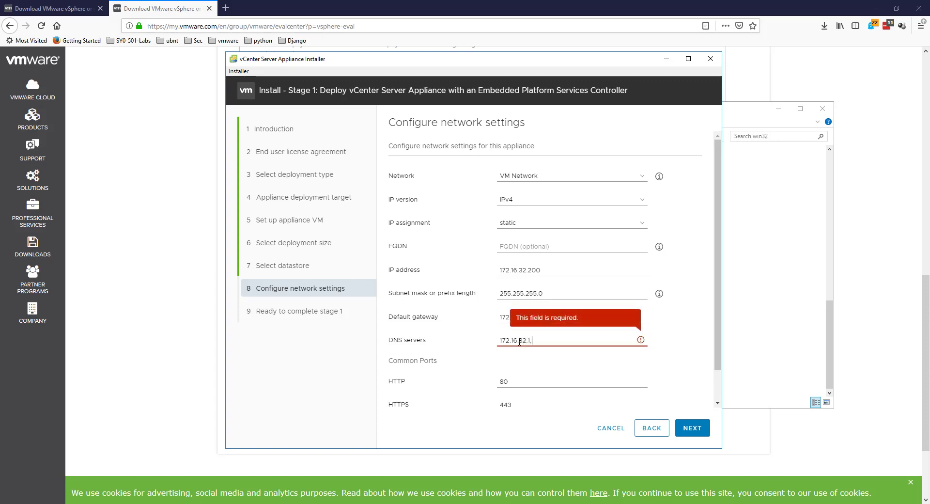
type("172.16.32.2")
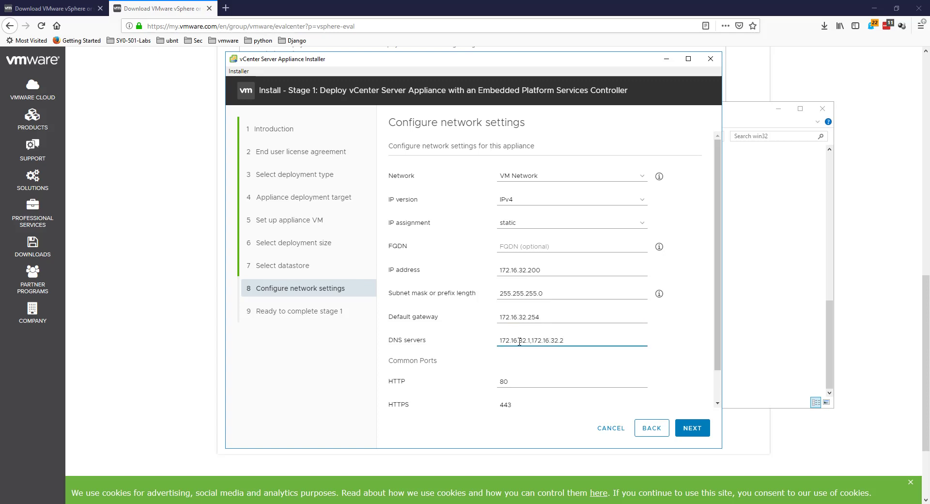
type(",")
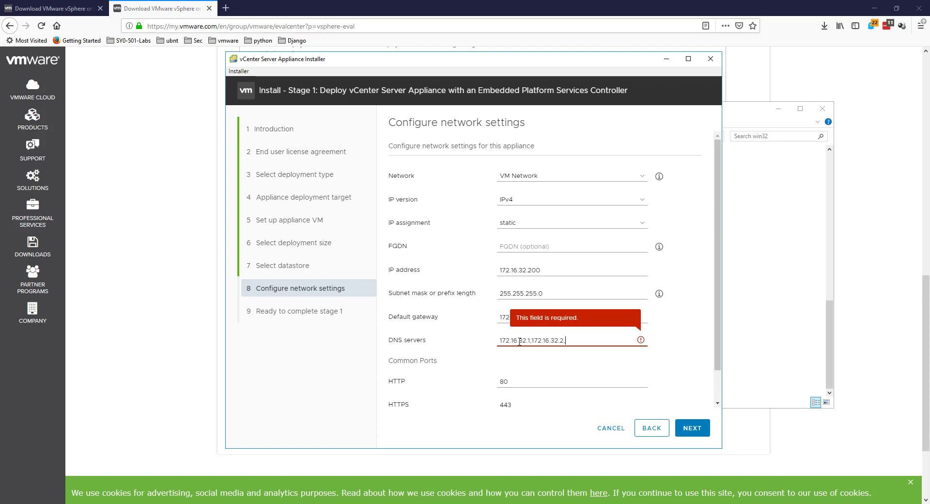
key("BackSpace")
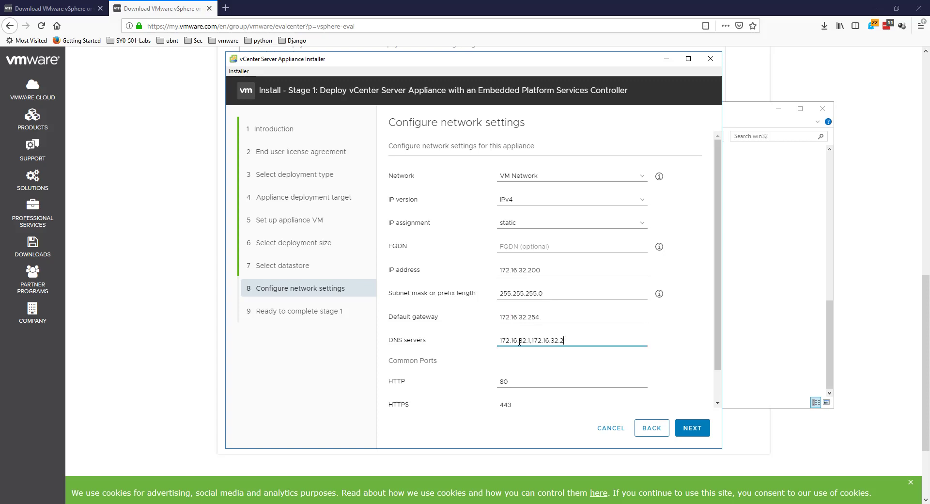
type(",172.16.32.254")
scroll(717, 339, "down", 1)
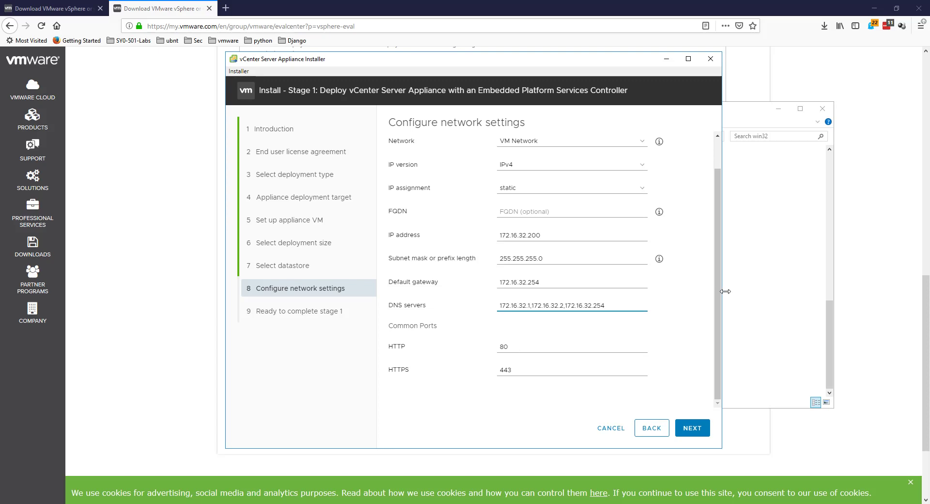
scroll(716, 247, "up", 1)
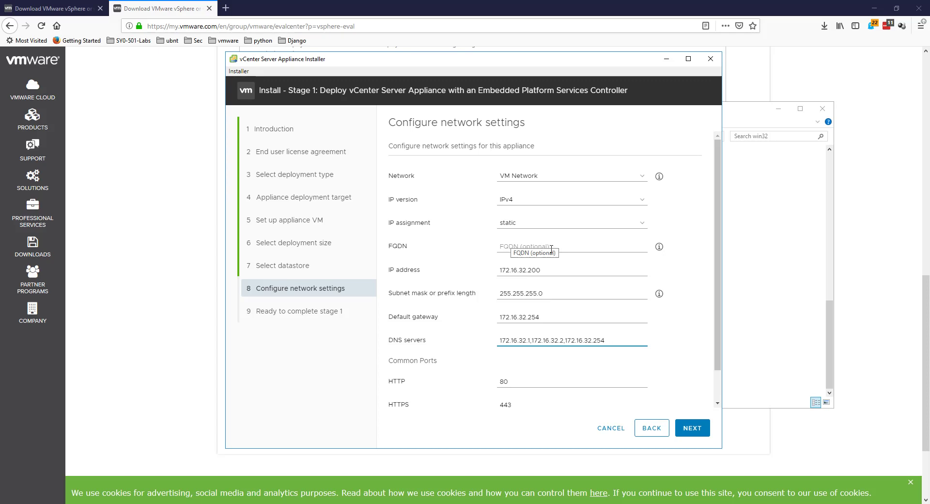
mouse_move(661, 247)
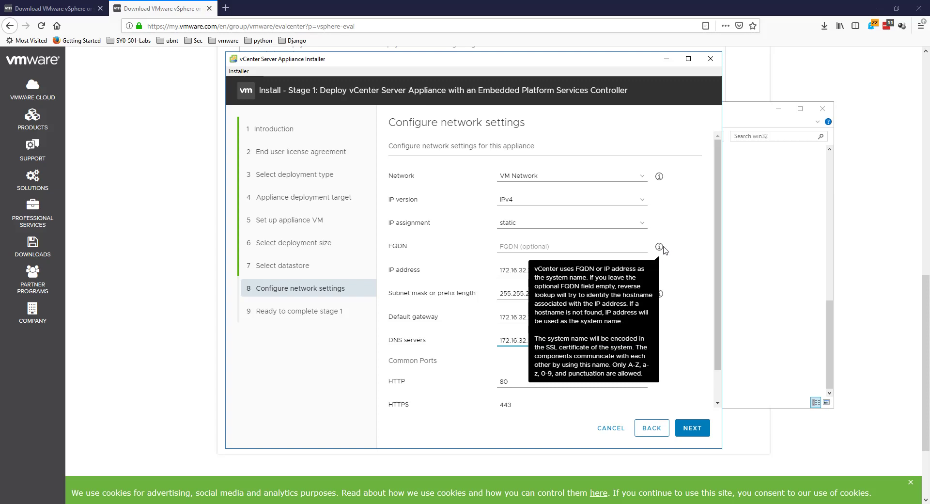
left_click(512, 248)
type("vcen")
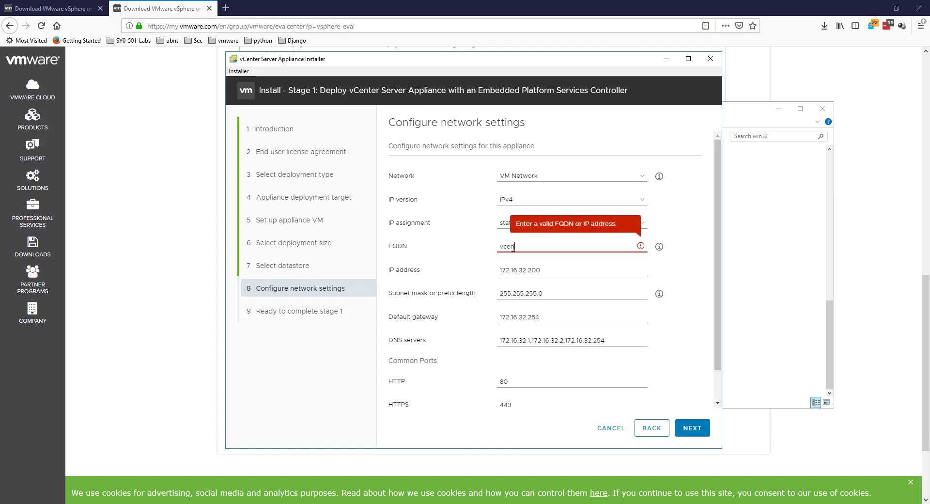
type("ter.home.lab")
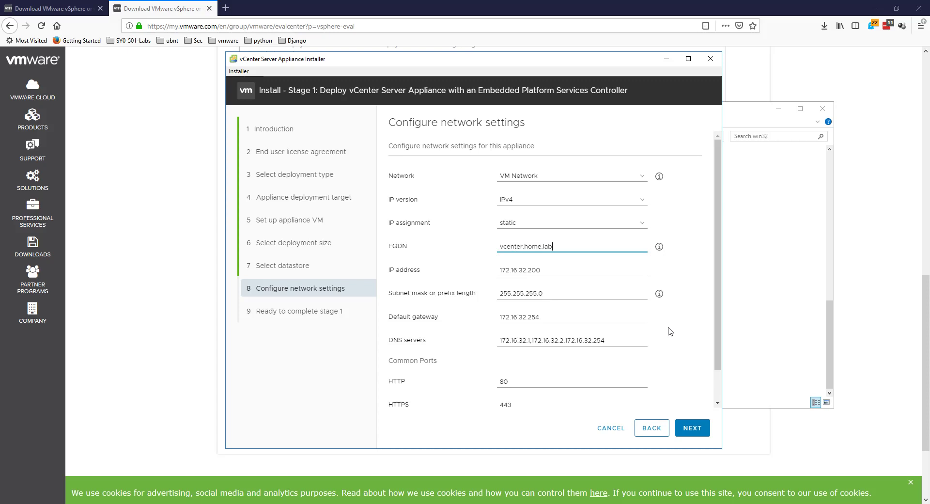
left_click(692, 428)
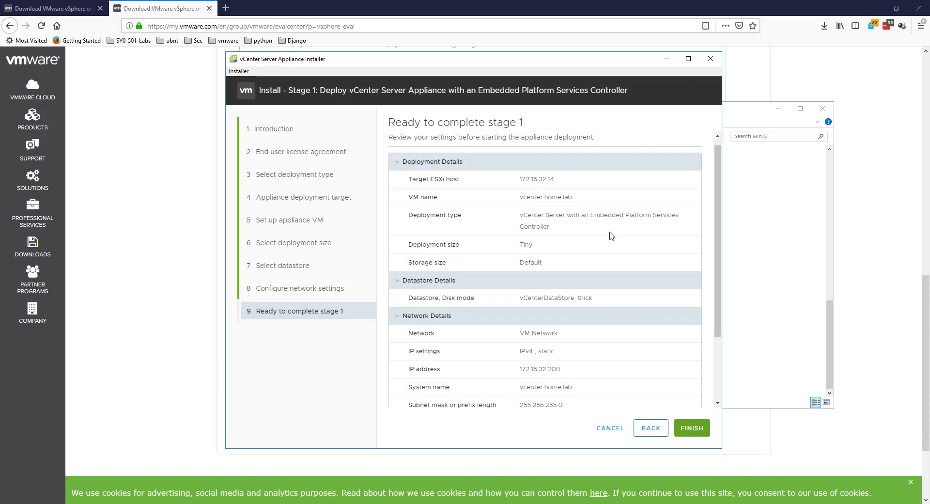
- Scroll through the Ready to complete summary and launch the Stage 1 deployment with Finish
scroll(519, 286, "down", 3)
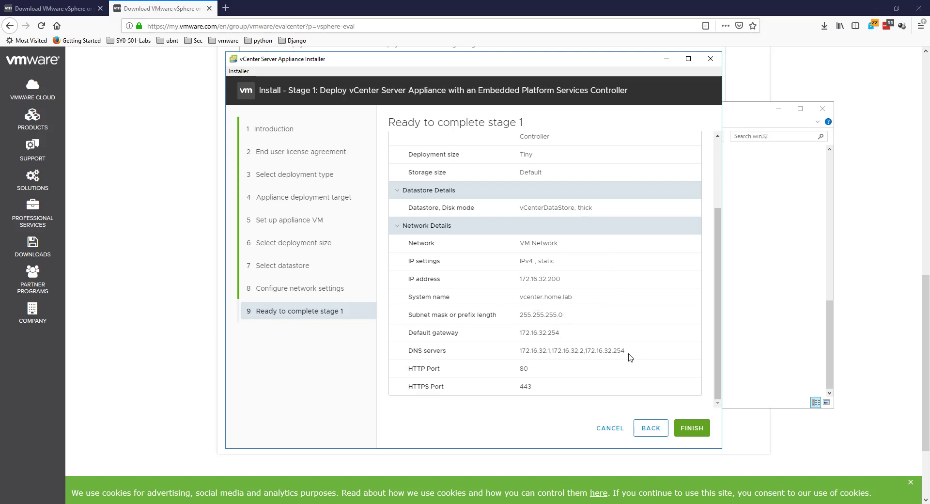
scroll(547, 259, "up", 3)
scroll(600, 264, "down", 3)
left_click(695, 433)
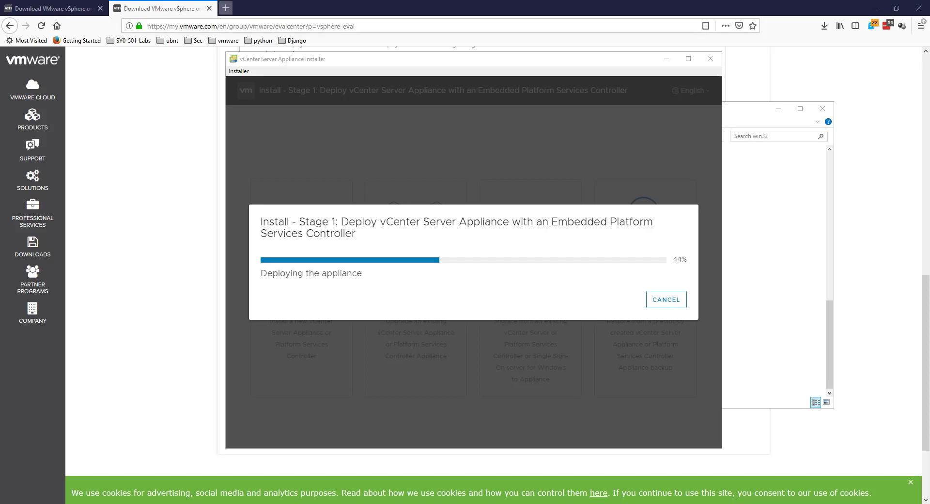
- Browse to 172.16.32.14 in a new tab and add a security exception for its certificate
left_click(226, 8)
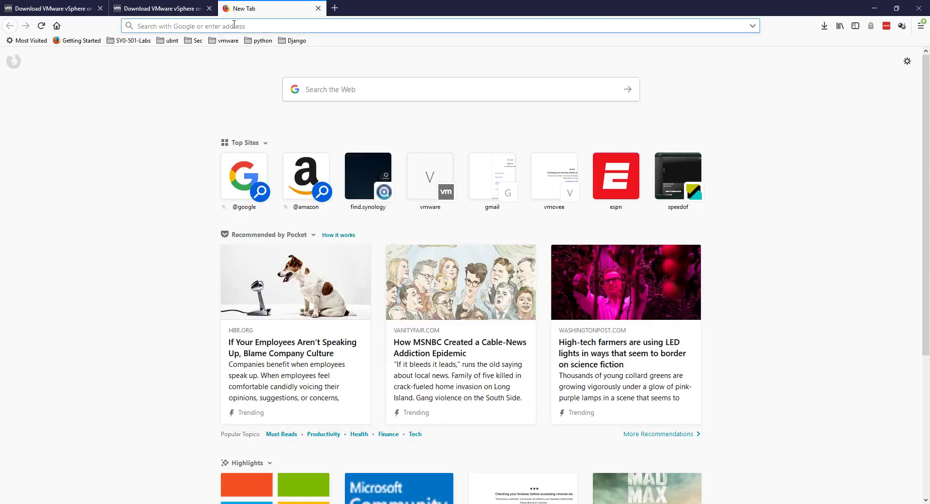
type("172.16.3")
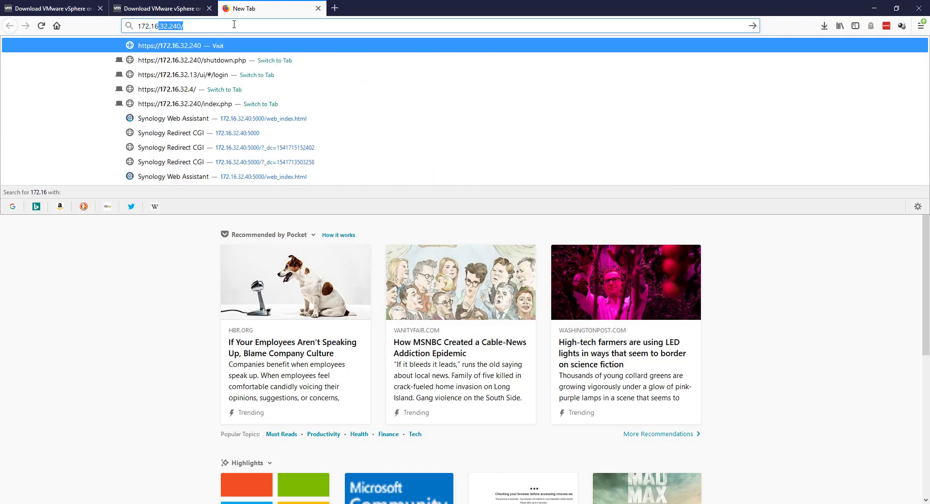
type("2.14")
key("Return")
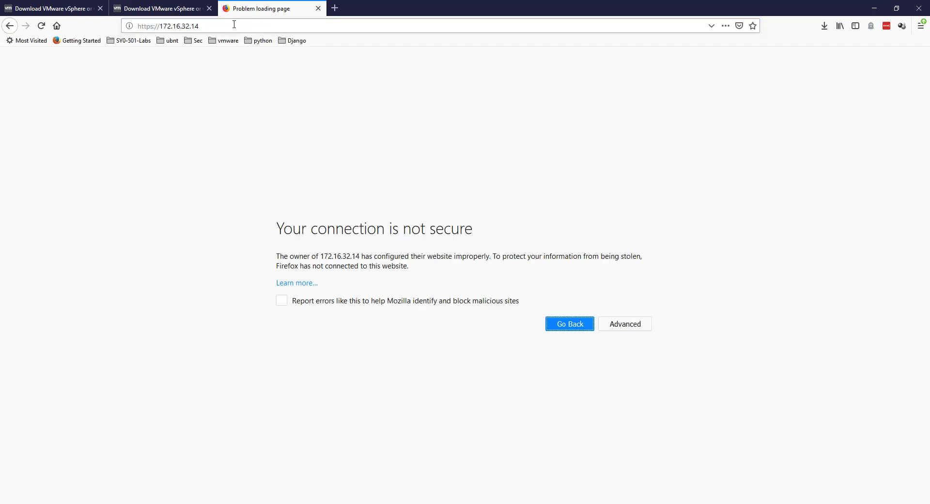
left_click(620, 321)
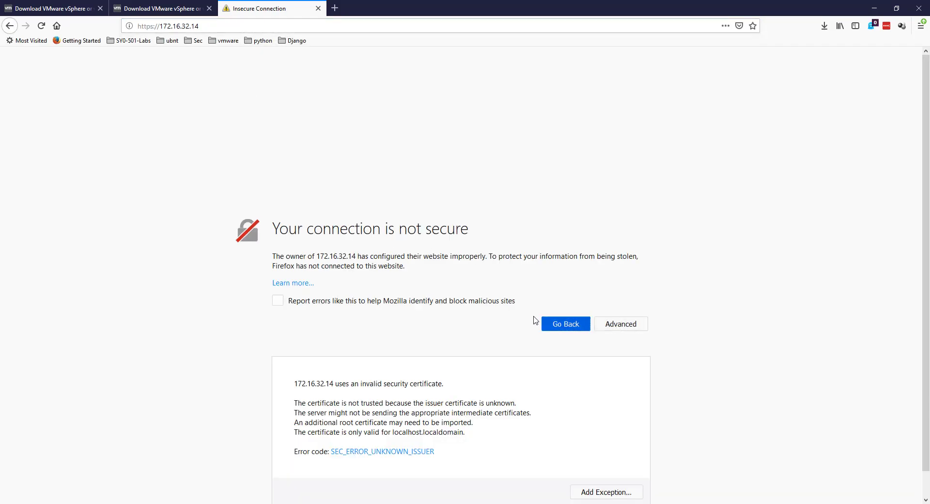
scroll(502, 381, "down", 2)
left_click(587, 466)
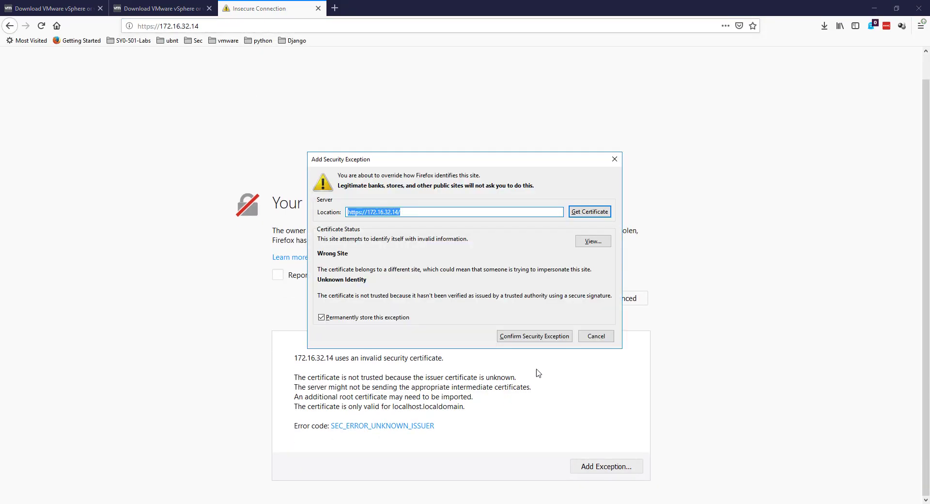
left_click(525, 336)
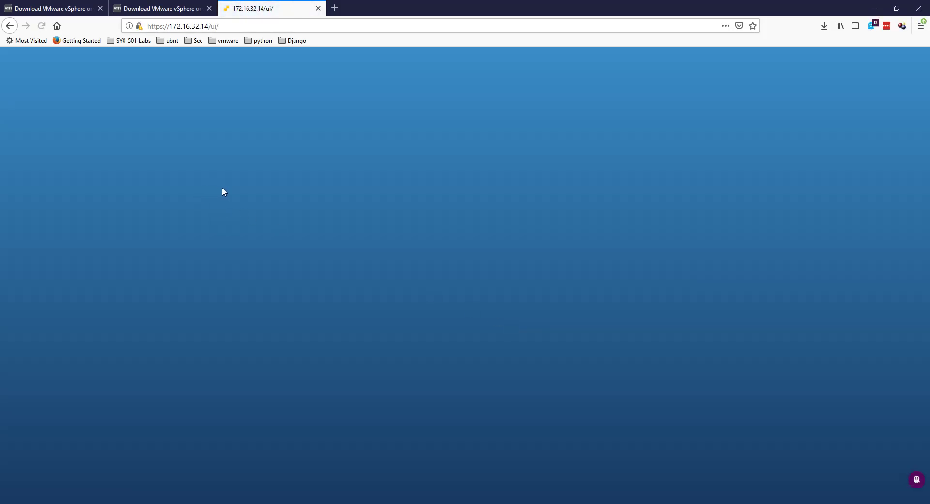
- Log in to the ESXi Host Client as root with its password, declining to save the login
left_click(116, 214)
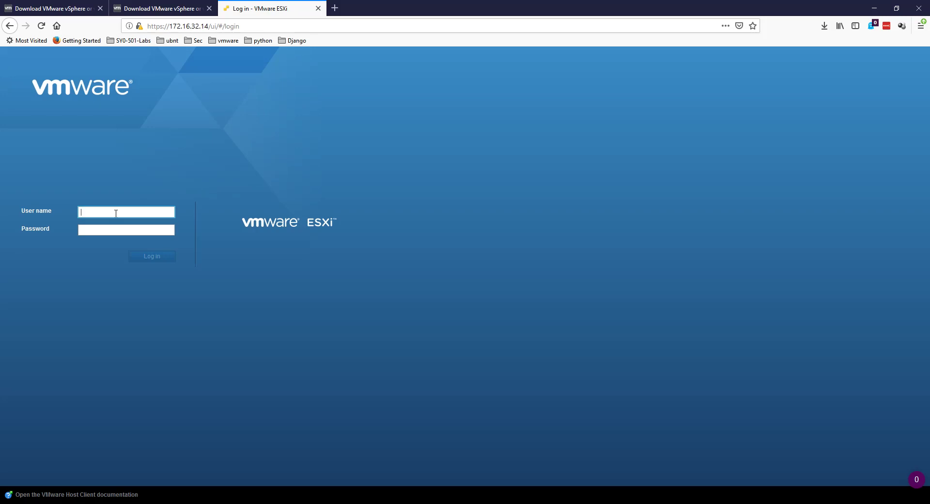
type("root")
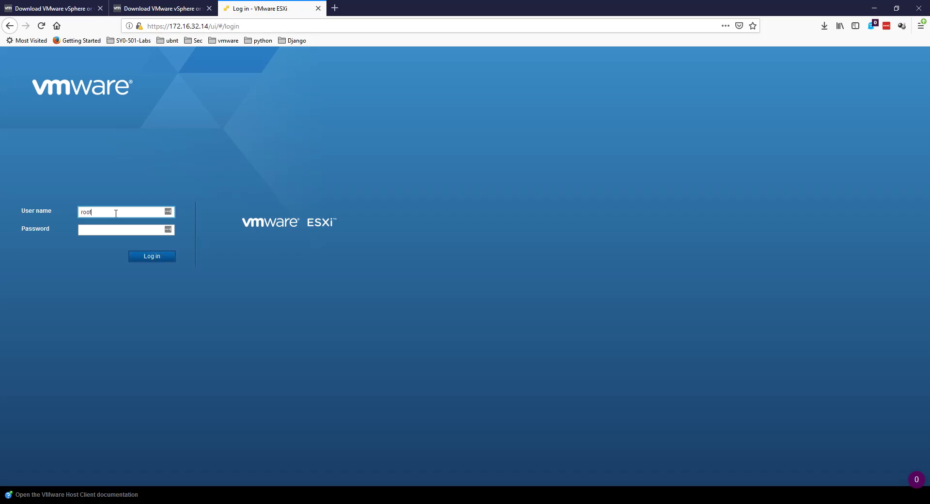
key("Tab")
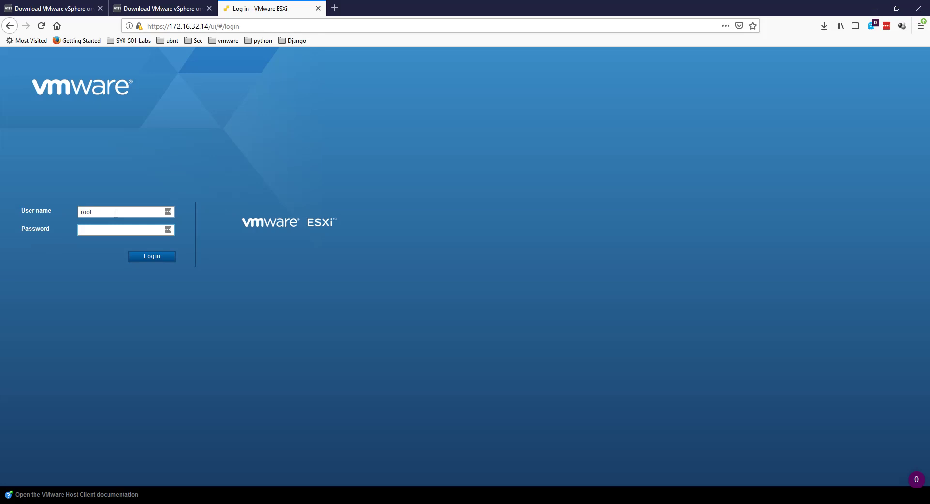
type("••••••••")
key("Return")
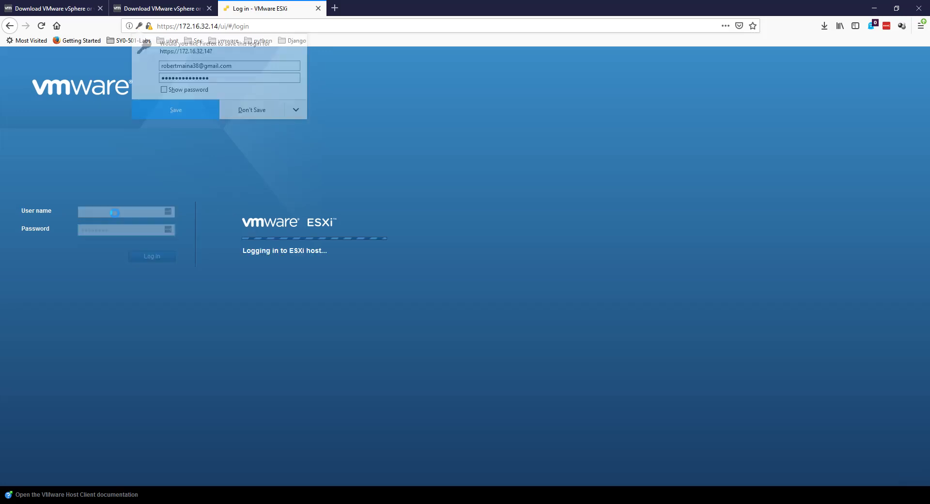
left_click(247, 111)
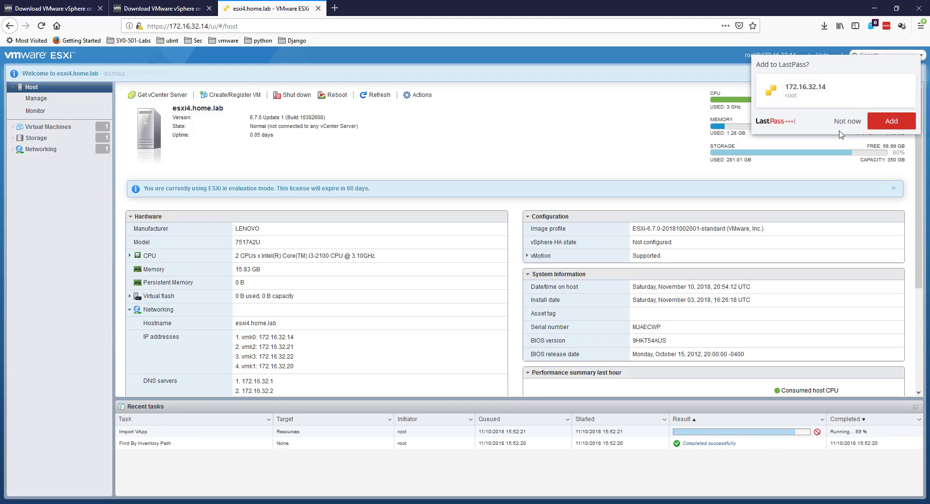
- Dismiss the LastPass save prompt and, once the vApp import finishes, switch back to the installer
left_click(837, 124)
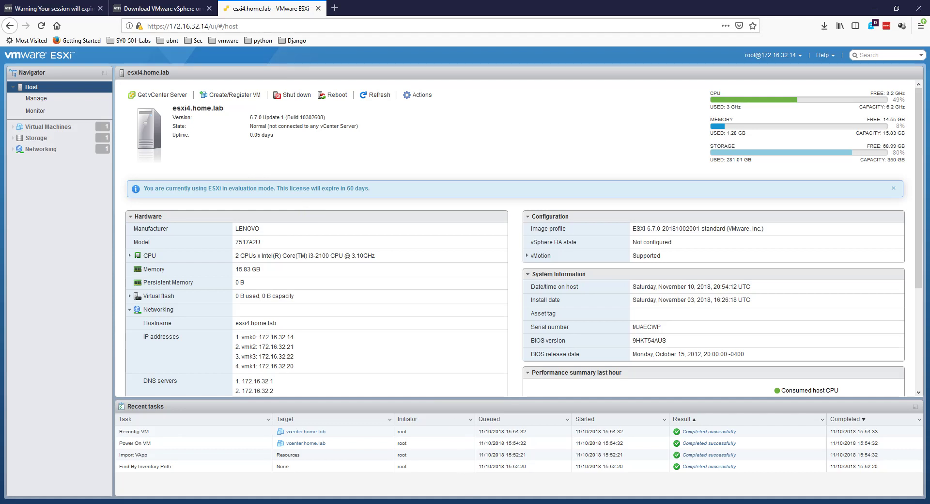
left_click(486, 503)
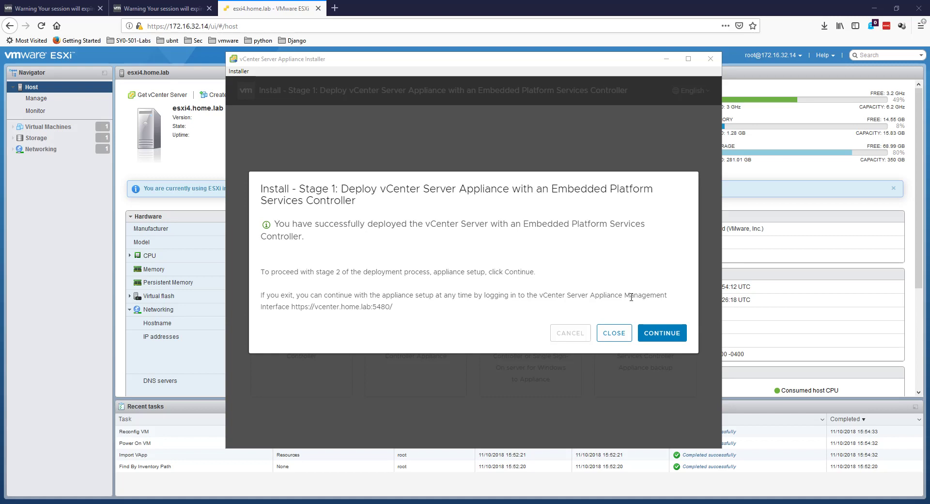
- Continue from the Stage 1 success dialog and move past the Stage 2 Introduction page
left_click(662, 335)
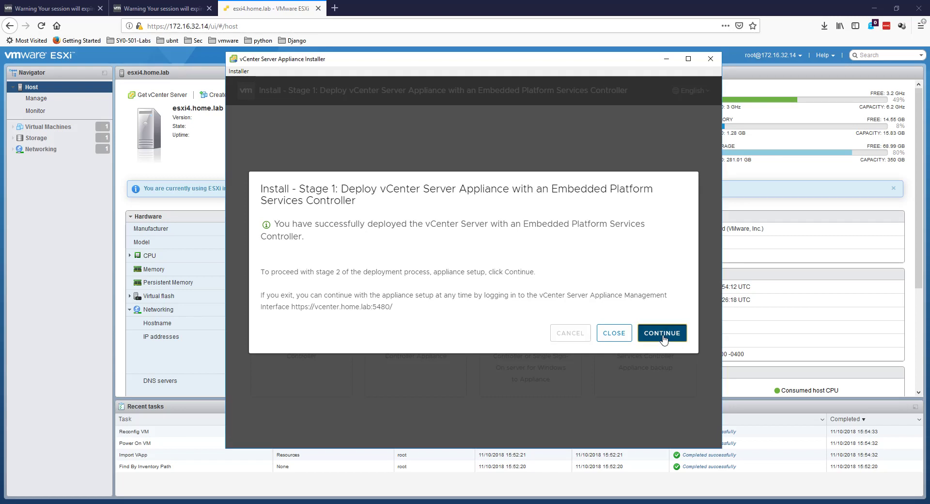
left_click(662, 334)
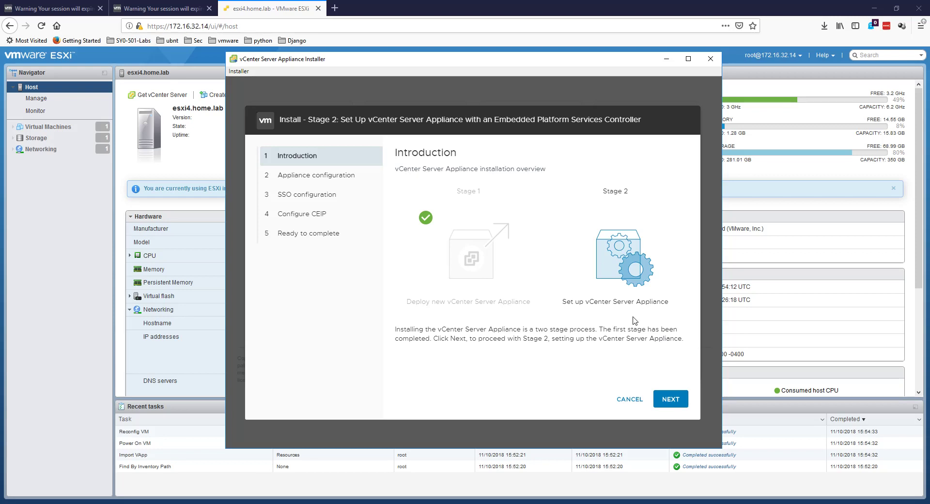
left_click(670, 399)
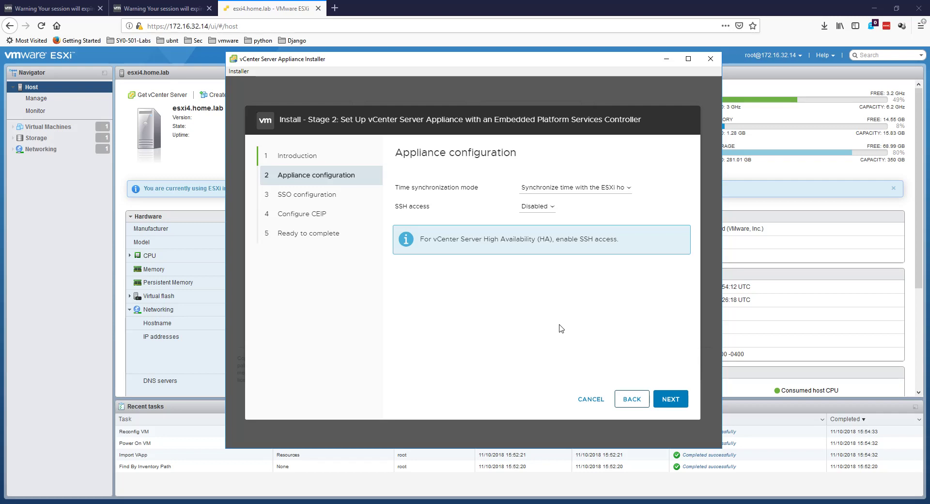
- Set time synchronization to NTP servers 172.16.32.1, 172.16.32.2 and pool.ntp.org
left_click(531, 190)
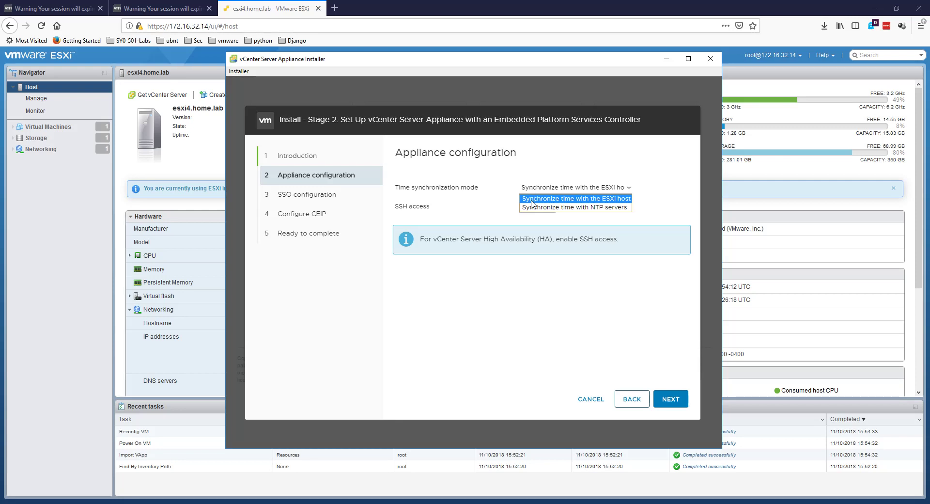
left_click(531, 200)
left_click(531, 189)
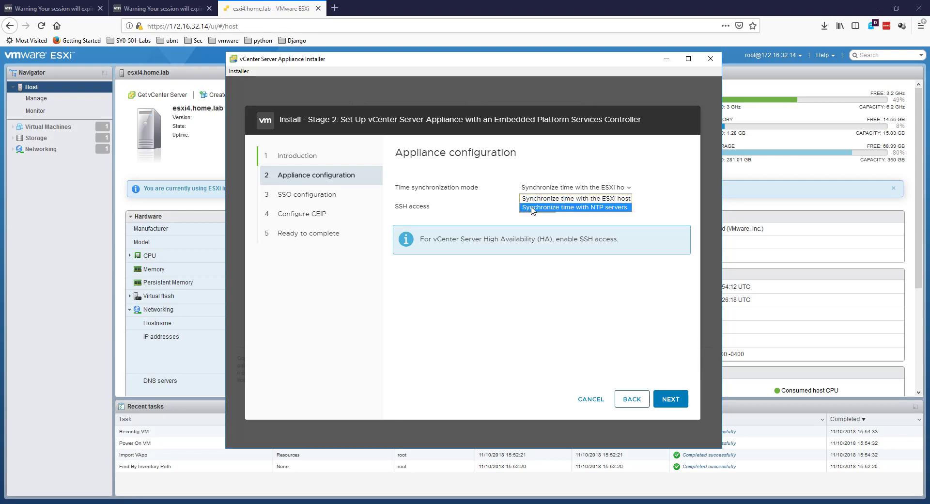
left_click(533, 208)
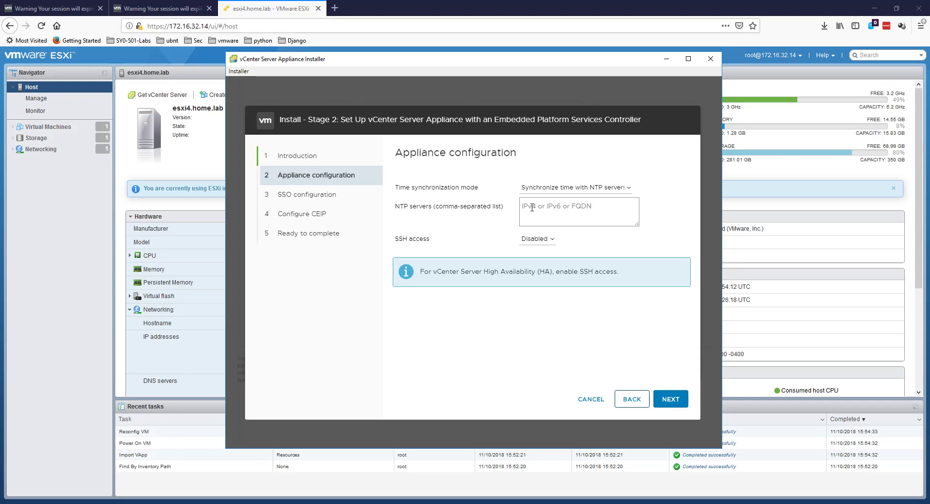
type("172.16.32.1,172.16.32.2,pool.ntp.org")
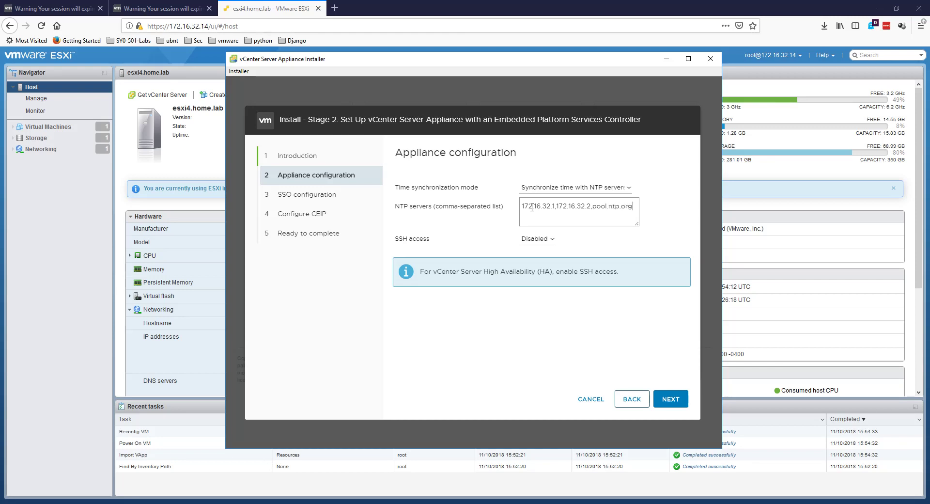
- Enable SSH access on the appliance and continue to SSO configuration
left_click(533, 238)
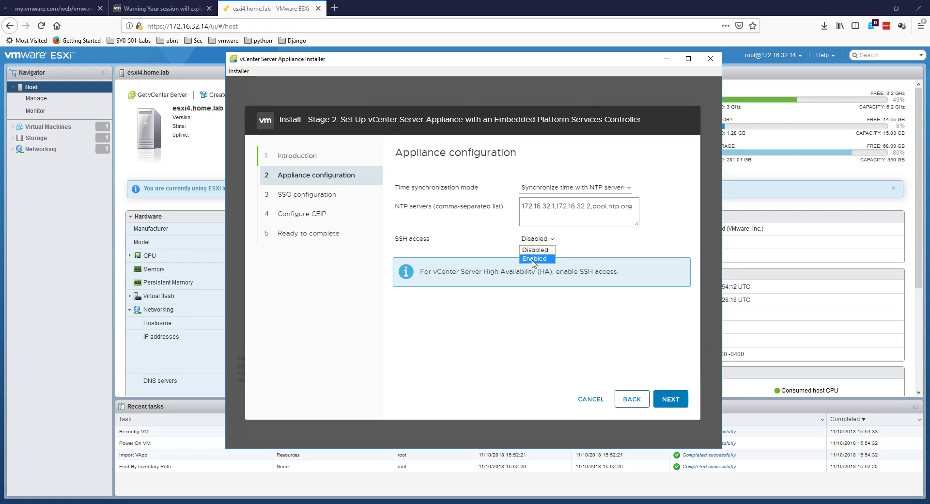
left_click(532, 259)
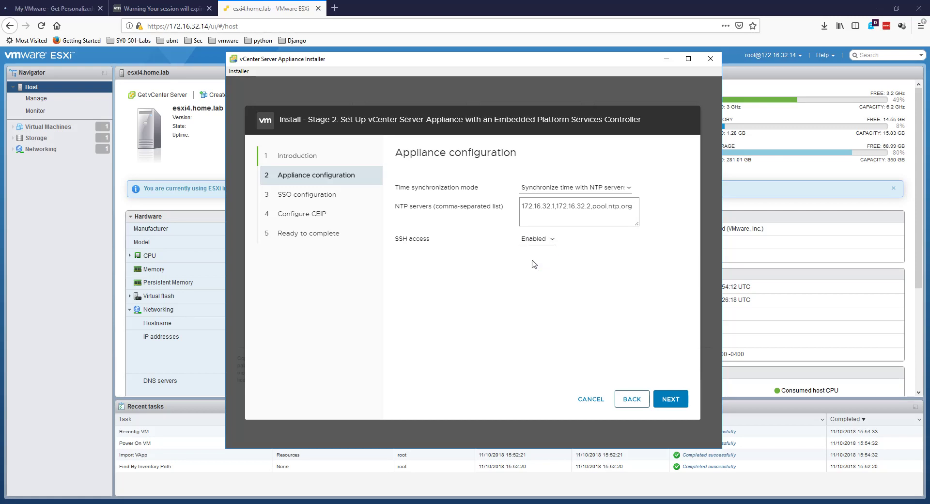
left_click(679, 396)
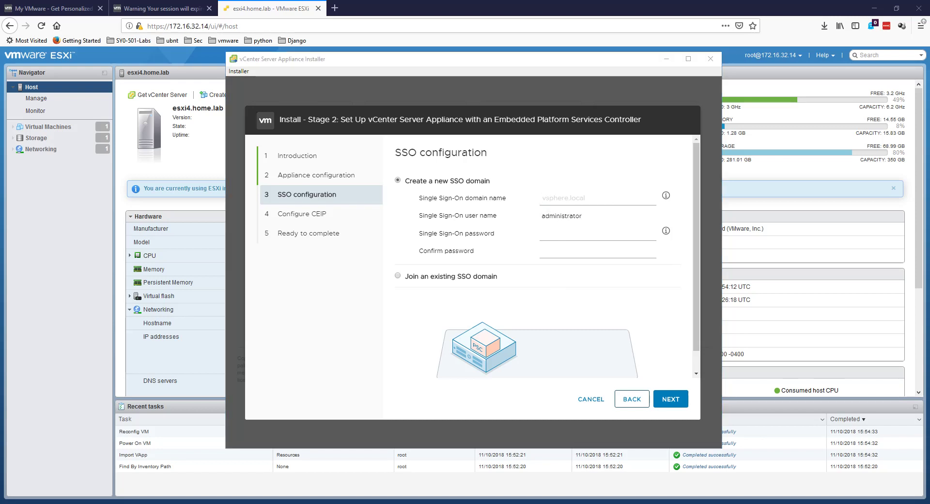
- Enter home.lab as the SSO domain name and type and confirm the administrator password
left_click(564, 201)
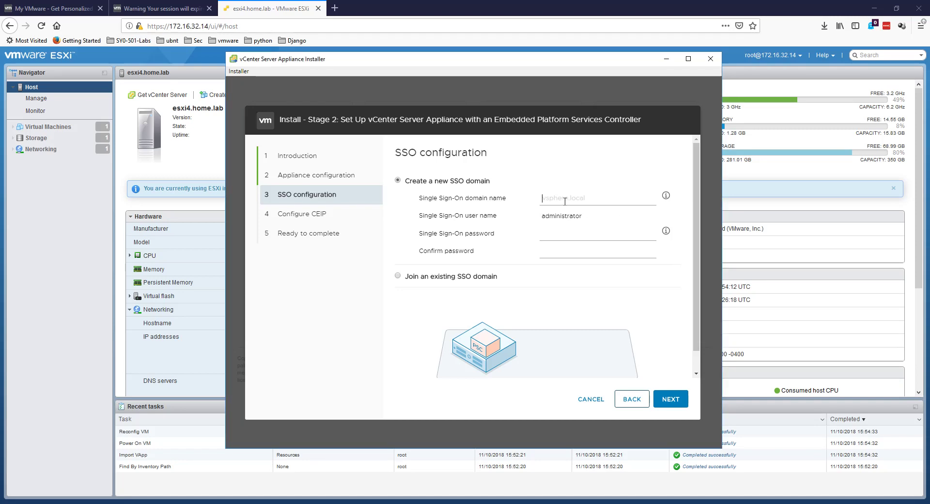
key("Tab")
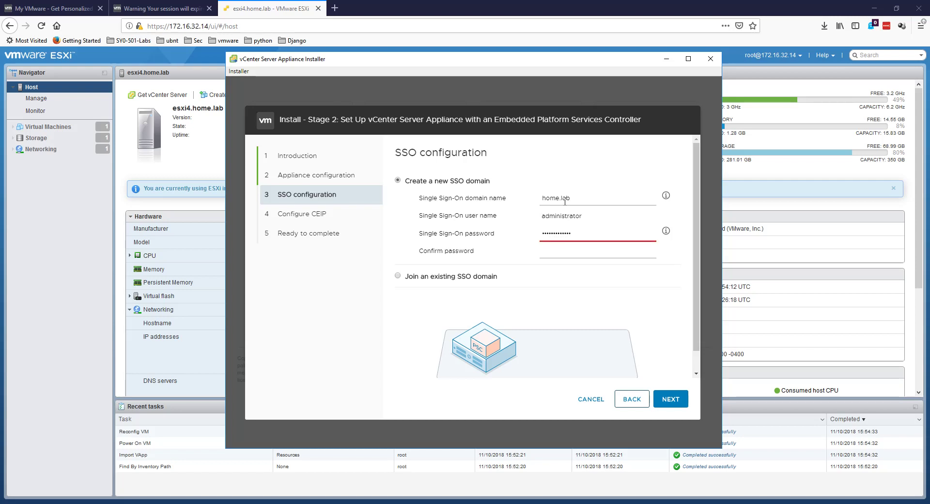
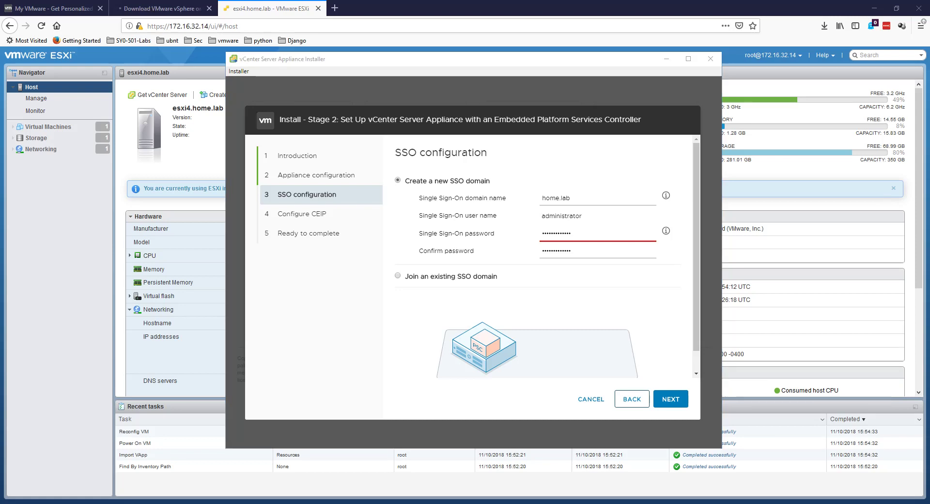
left_click(581, 234)
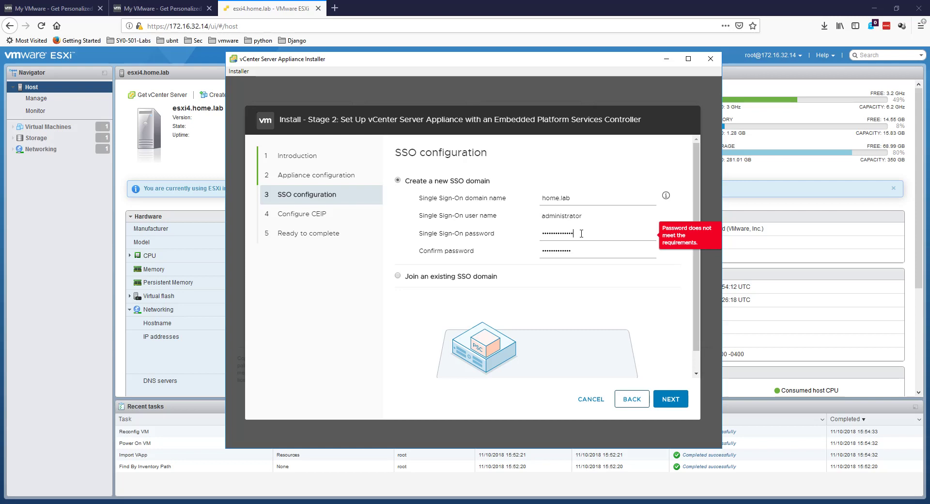
key("BackSpace")
key("BackSpace")
key("BackSpace")
key("BackSpace")
key("BackSpace")
key("BackSpace")
key("BackSpace")
key("BackSpace")
key("BackSpace")
key("BackSpace")
key("BackSpace")
key("BackSpace")
key("BackSpace")
type("••••••••••")
key("BackSpace")
key("BackSpace")
key("BackSpace")
key("BackSpace")
key("BackSpace")
key("BackSpace")
key("BackSpace")
key("BackSpace")
key("BackSpace")
key("BackSpace")
type("•••••••••••••")
key("Tab")
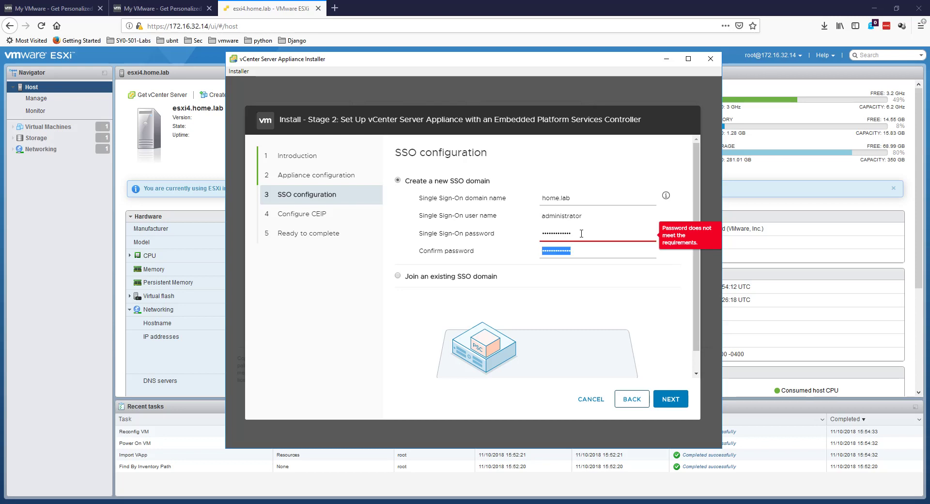
type("••••••••••••")
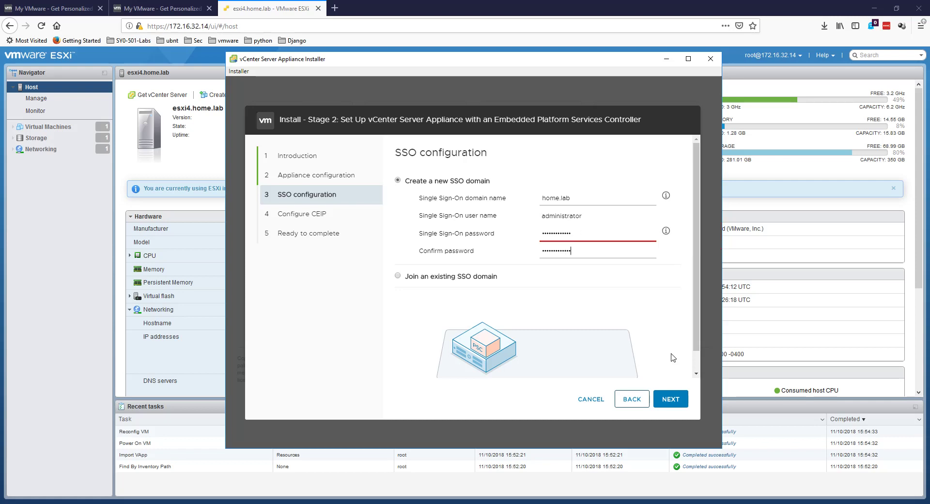
- Fix the rejected SSO password and its confirmation, then continue to the CEIP step
left_click(671, 399)
left_click(581, 234)
type("•")
key("Tab")
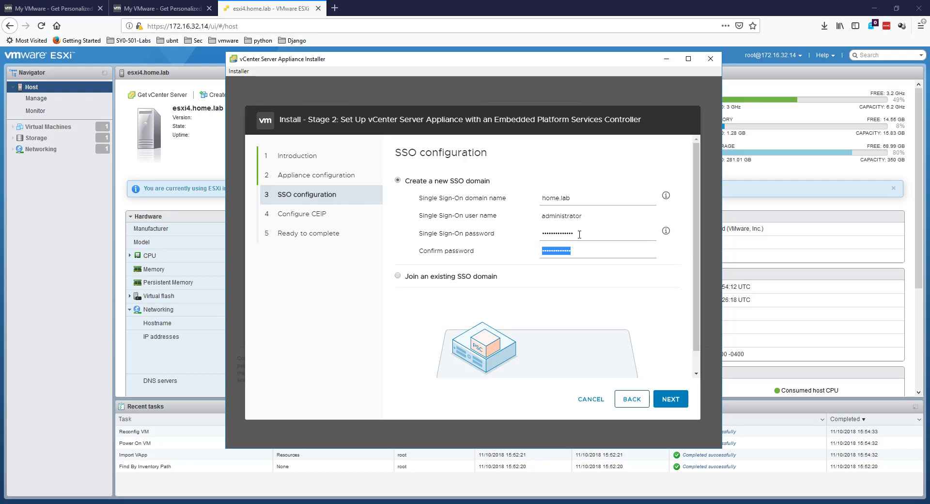
left_click(585, 249)
scroll(671, 336, "down", 1)
left_click(677, 400)
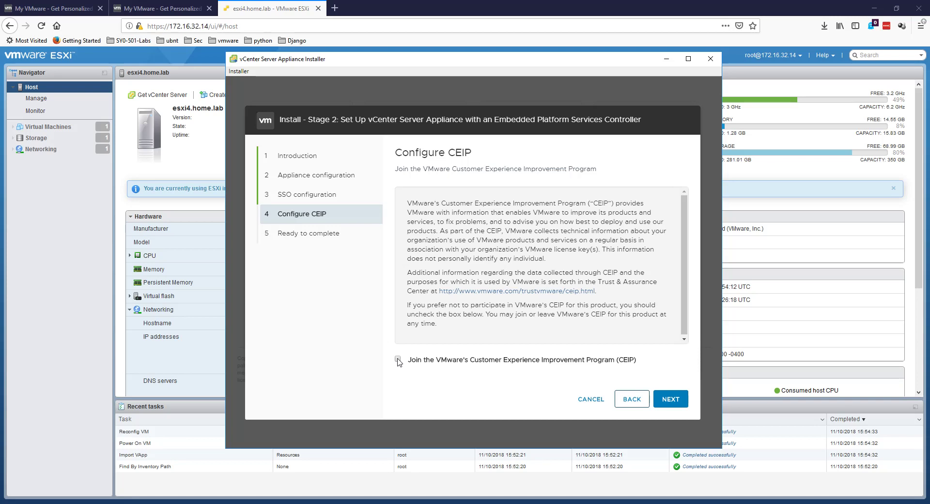
- Skip CEIP, review the Ready to complete summary, and click Finish to submit Stage 2
left_click(671, 399)
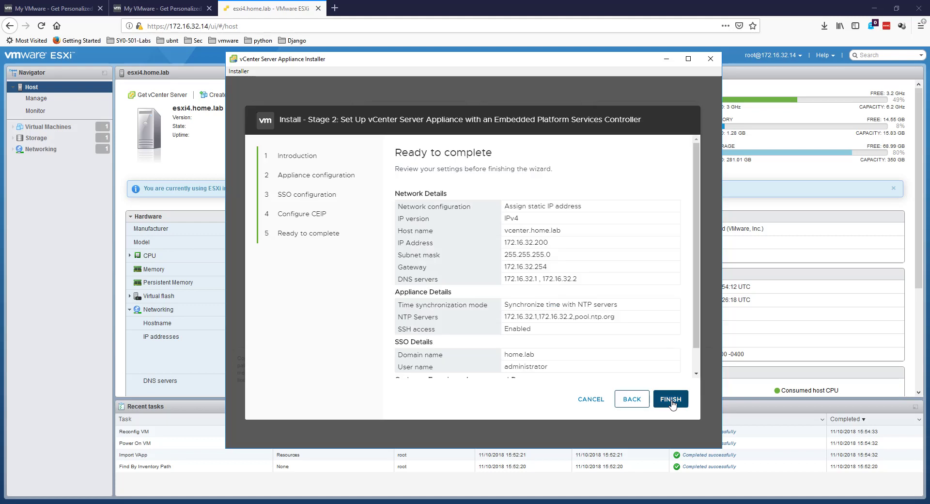
scroll(573, 275, "down", 1)
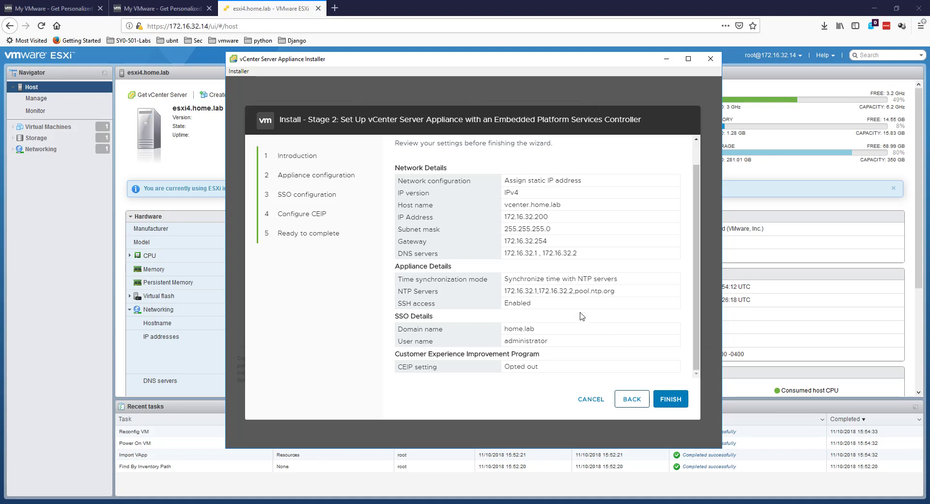
left_click(666, 399)
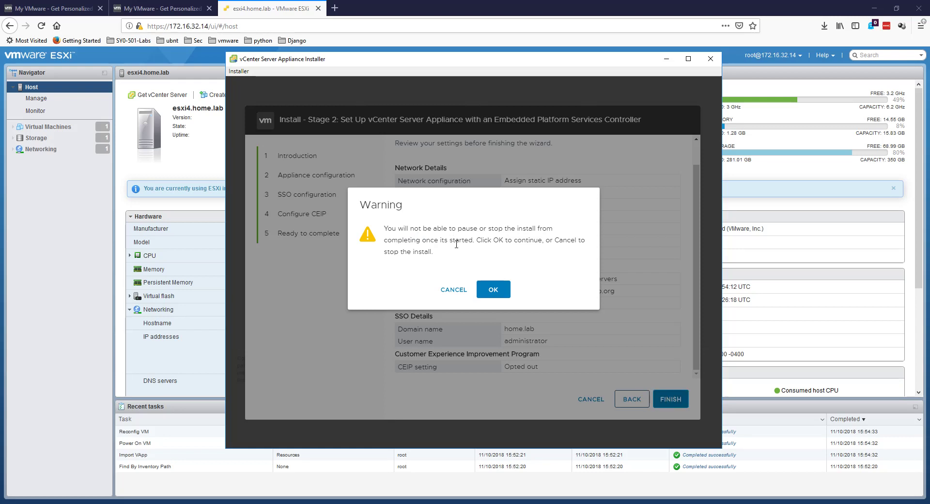
left_click(497, 290)
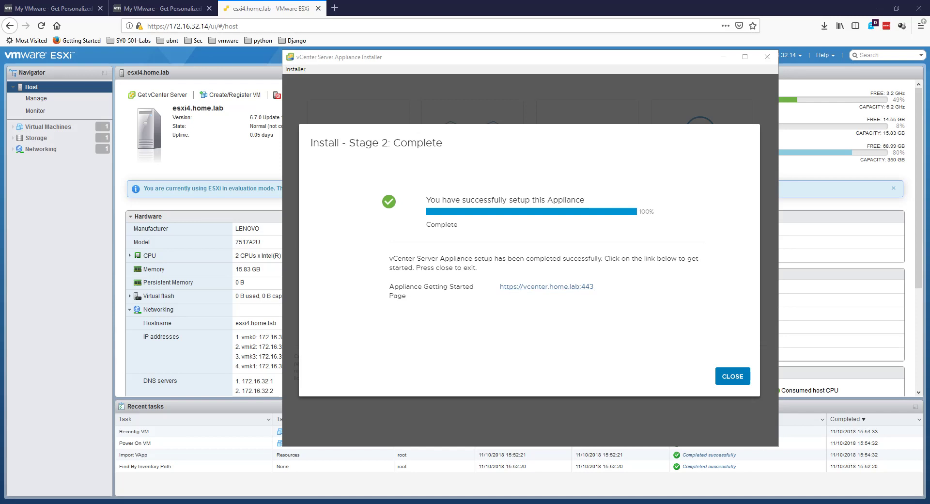
left_click(518, 286)
left_click_drag(505, 19, 287, 15)
double_click(361, 15)
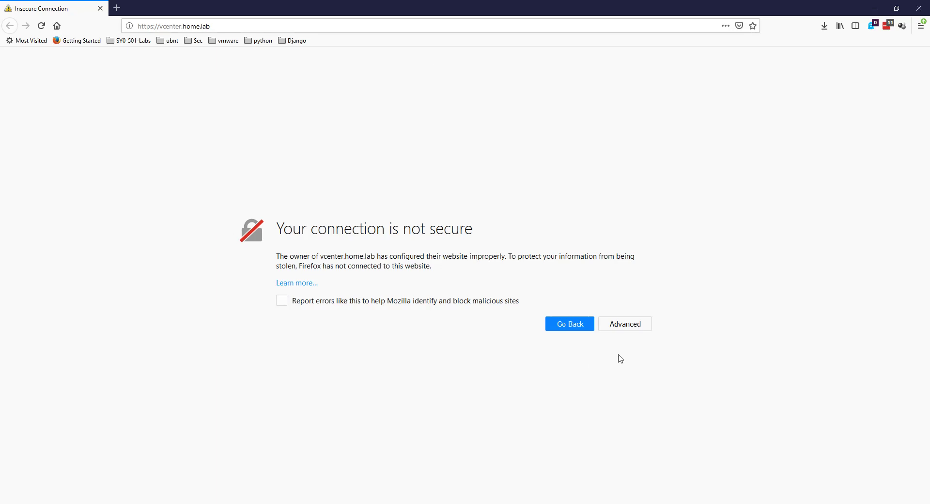
- Expand the certificate error details, try adding a security exception, and select the getting-started link
left_click(629, 327)
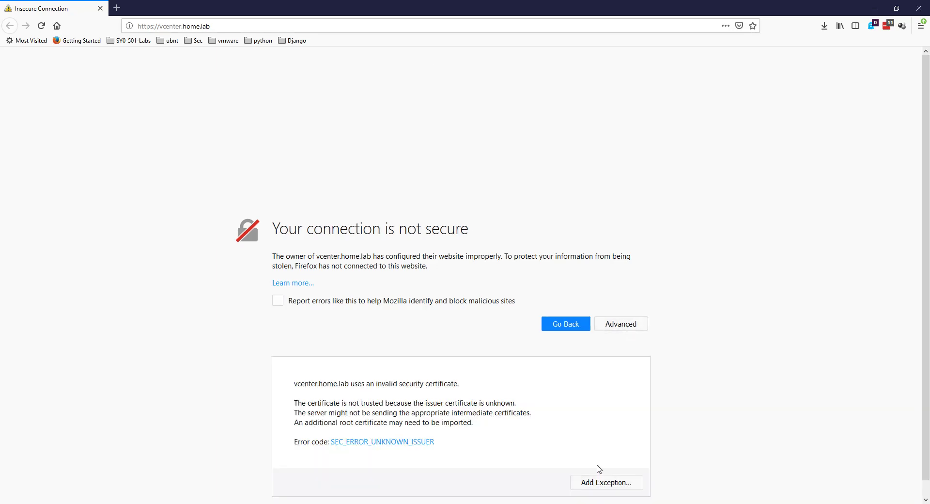
scroll(599, 471, "down", 1)
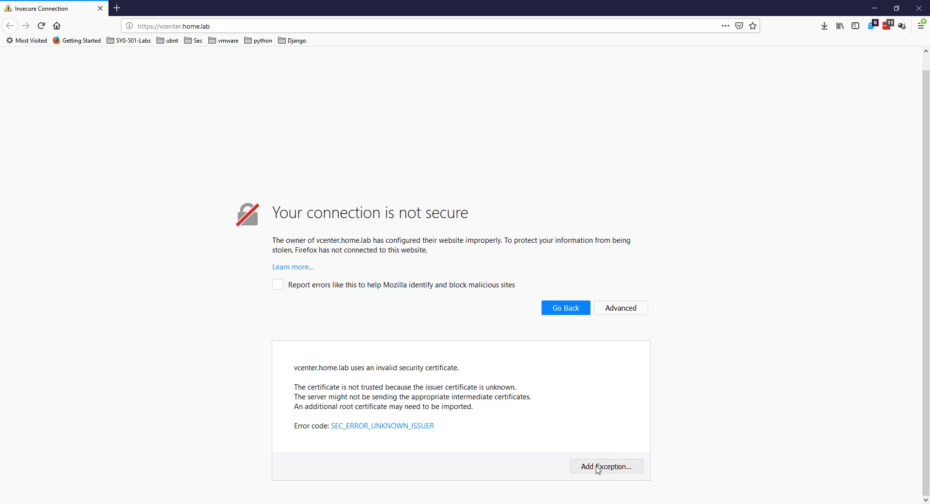
left_click(605, 467)
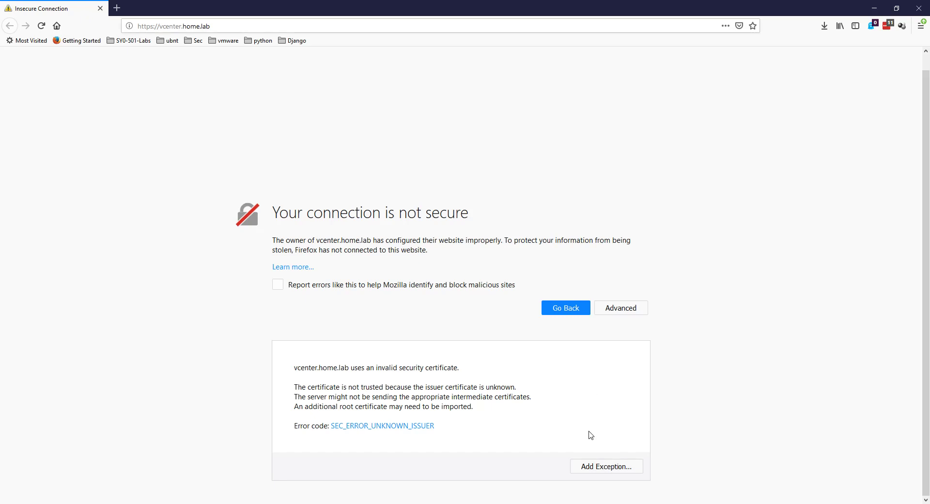
left_click(601, 468)
left_click(596, 468)
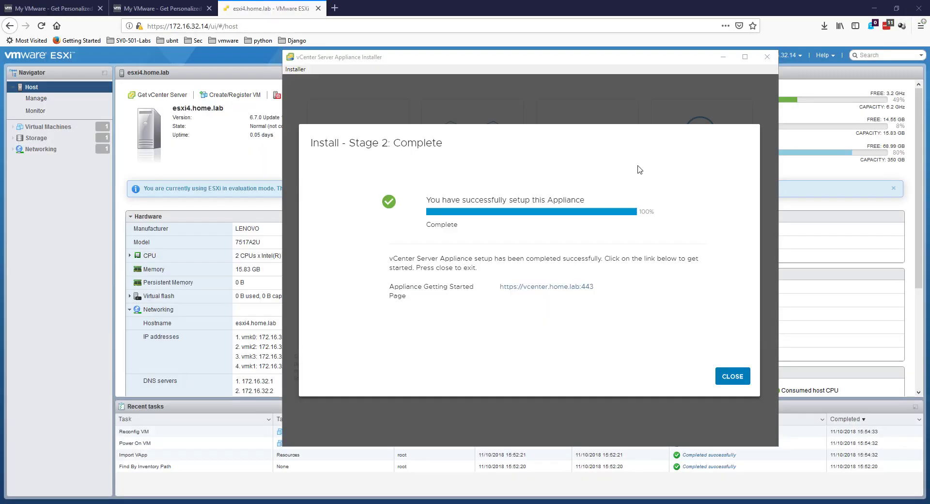
left_click_drag(597, 287, 502, 293)
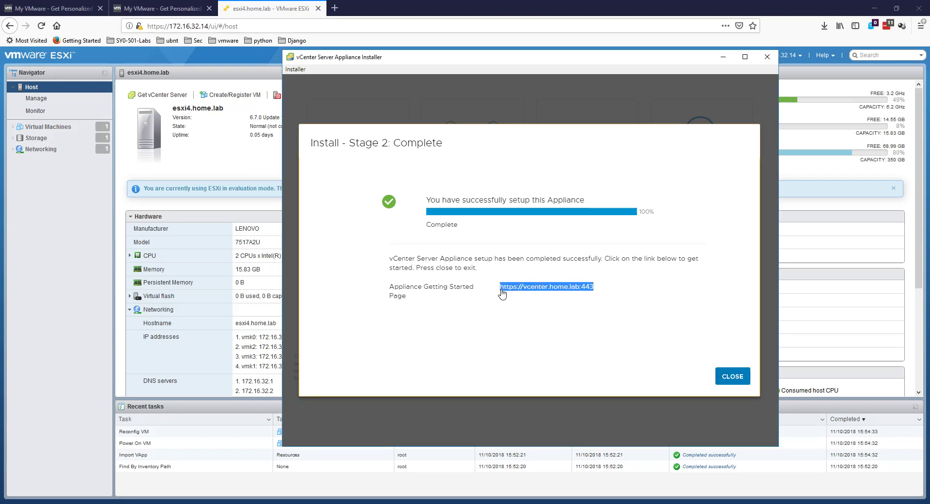
- Close the installer, then add and confirm a security exception for vcenter.home.lab in a new tab
left_click(729, 377)
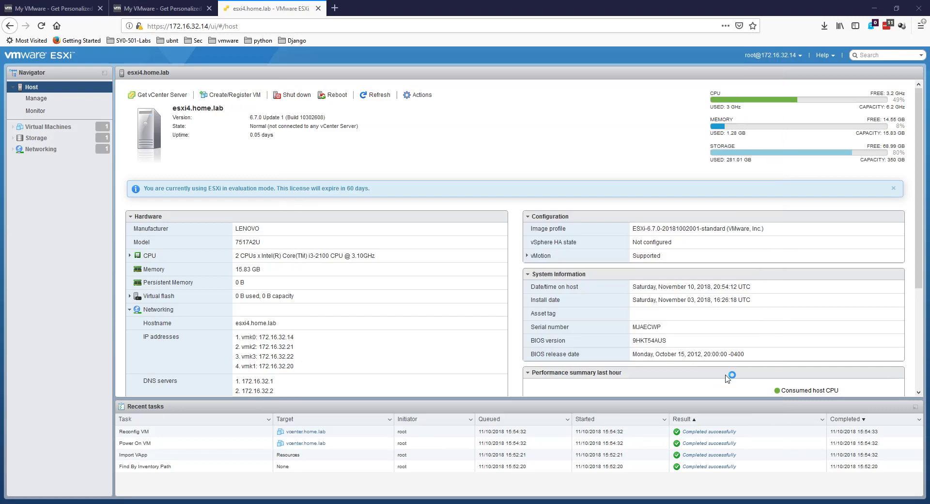
left_click(334, 7)
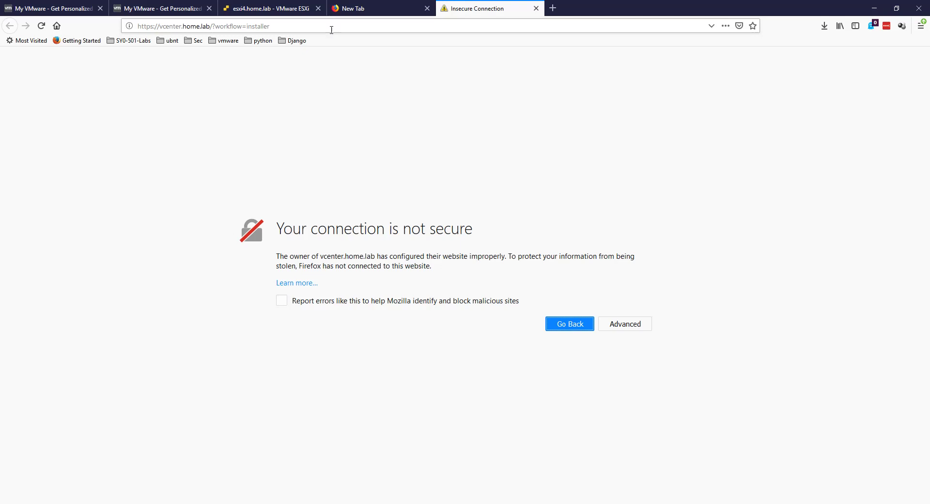
left_click(617, 329)
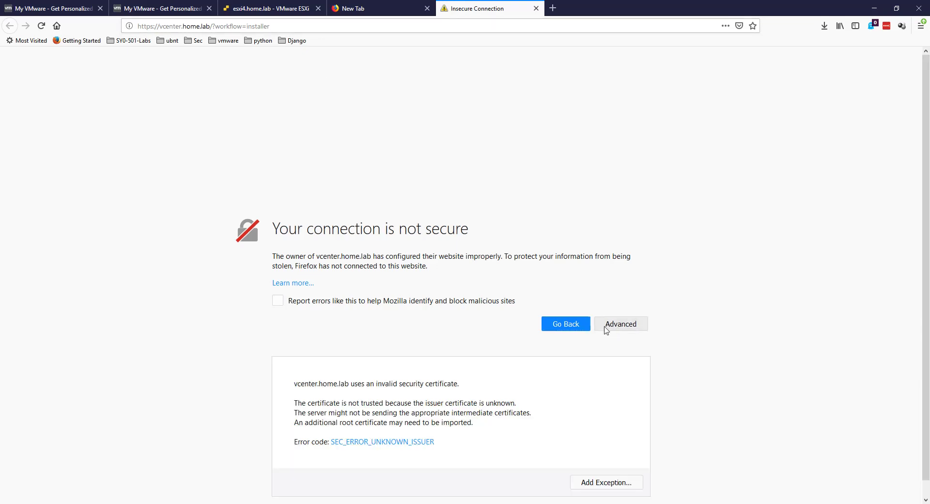
left_click(588, 484)
left_click(531, 328)
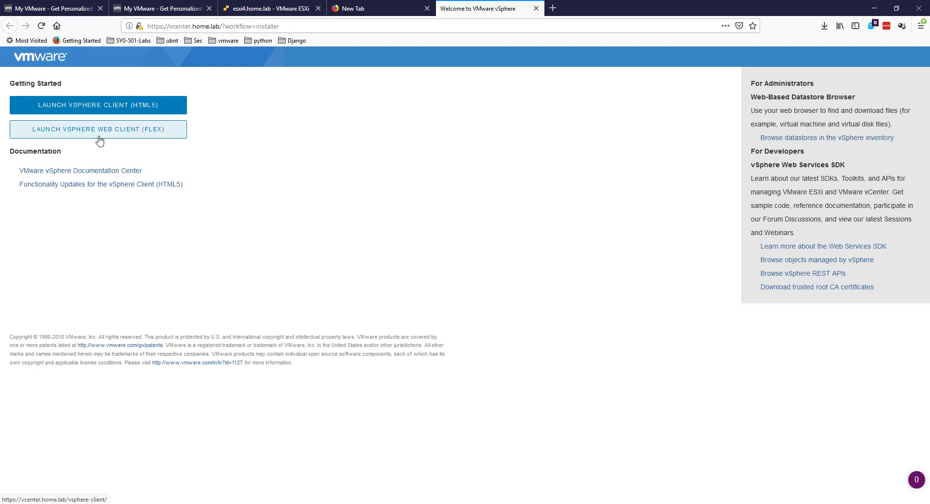
- Launch the HTML5 vSphere Client and try signing in as administrator with the account password
left_click(63, 109)
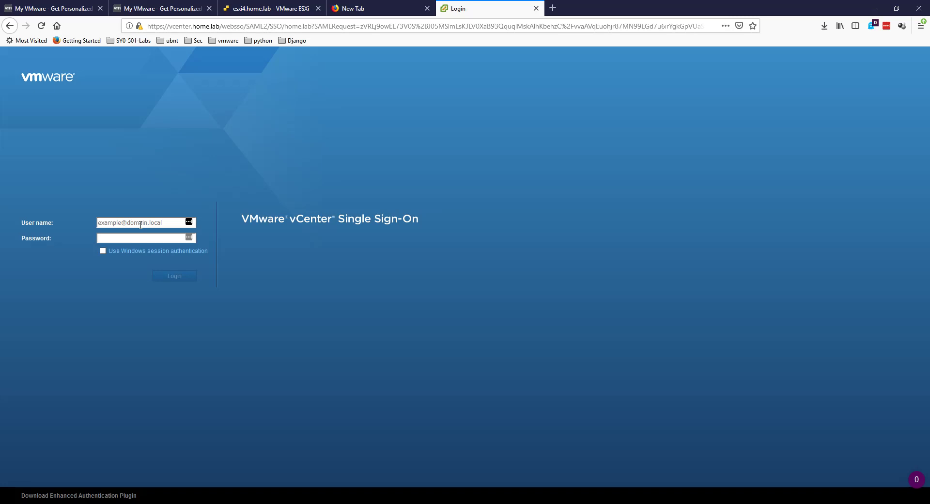
type("admi")
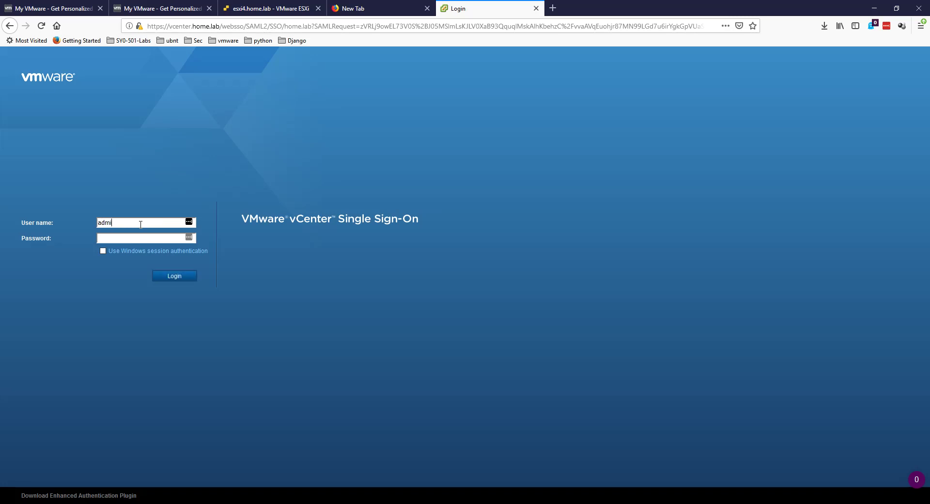
type("nistrator@ho")
key("BackSpace")
key("BackSpace")
key("BackSpace")
key("BackSpace")
key("Tab")
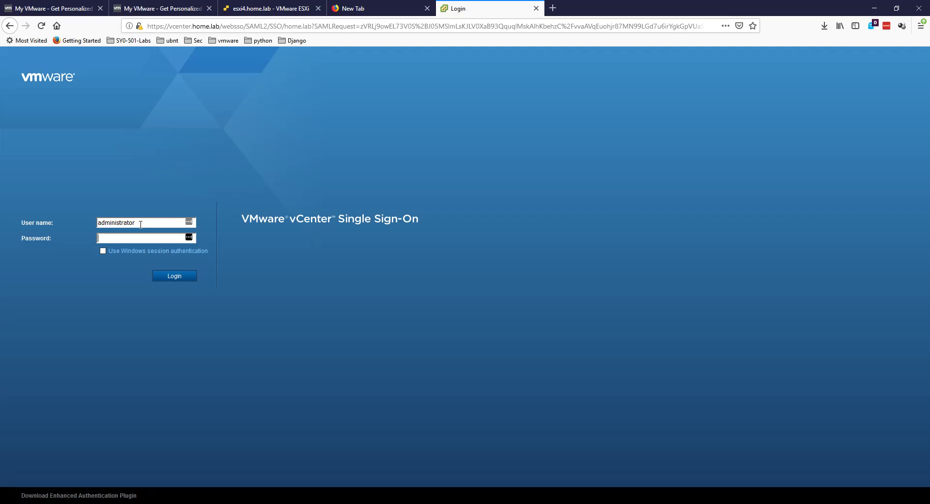
key("Return")
left_click(141, 224)
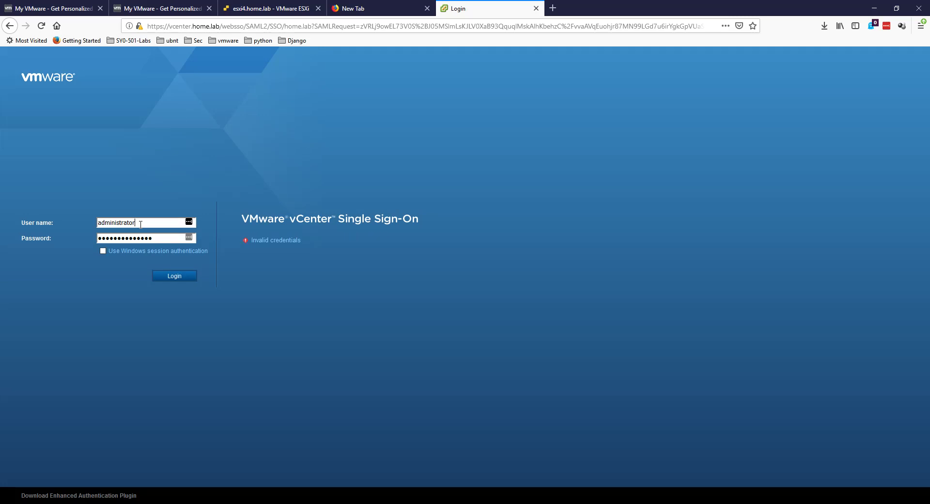
type("@home.loab")
key("BackSpace")
key("BackSpace")
type("ab")
left_click(165, 275)
left_click(172, 277)
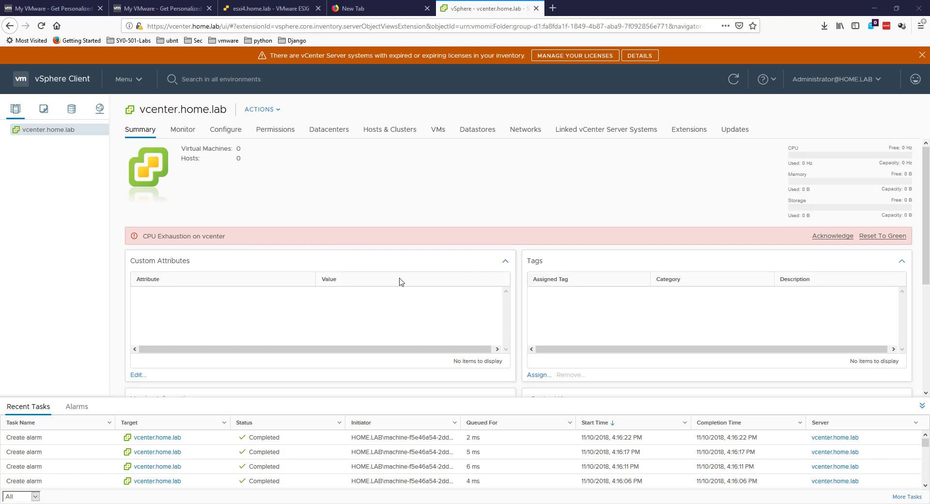
left_click(553, 8)
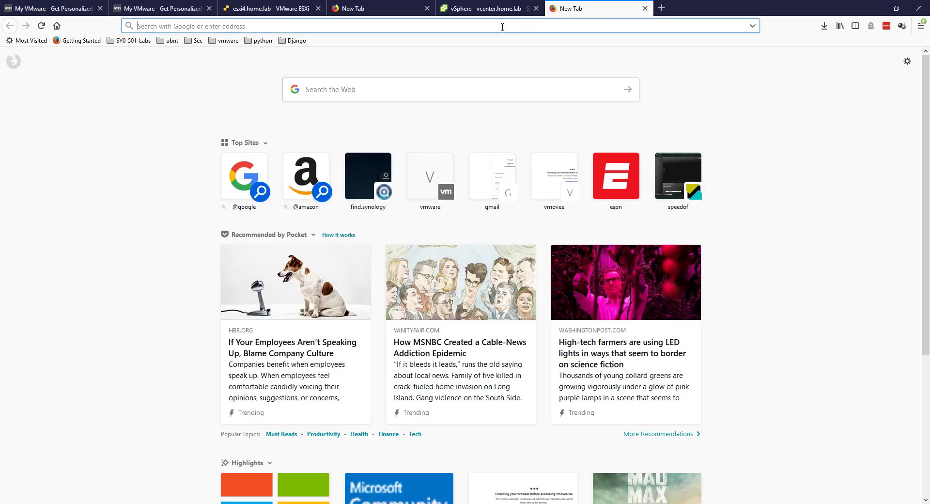
type("h")
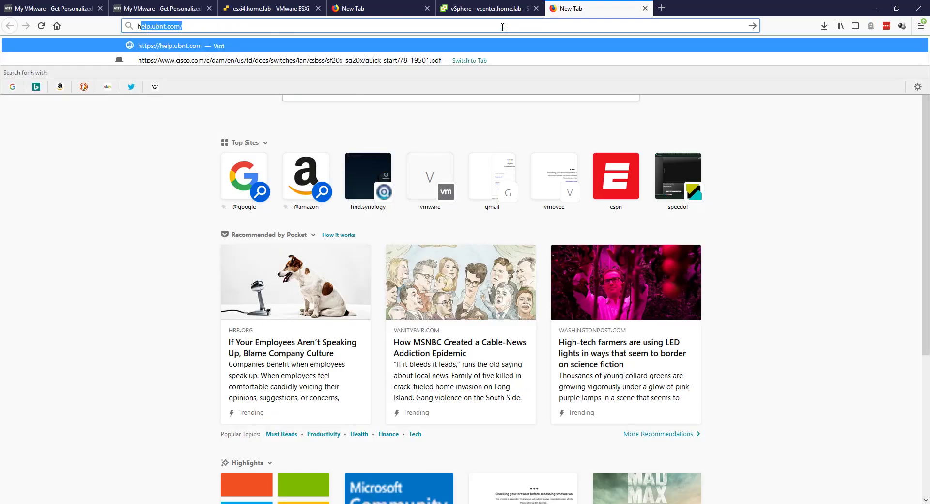
type("ttp://")
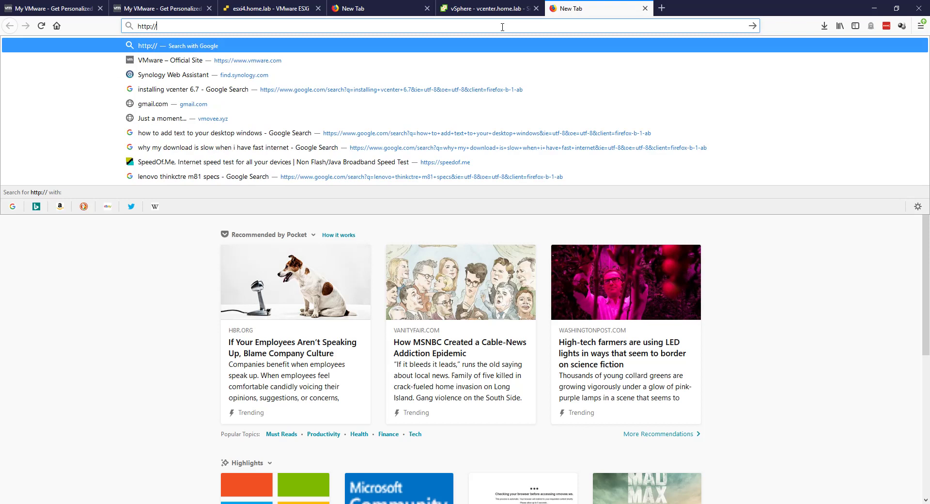
type("vcenter")
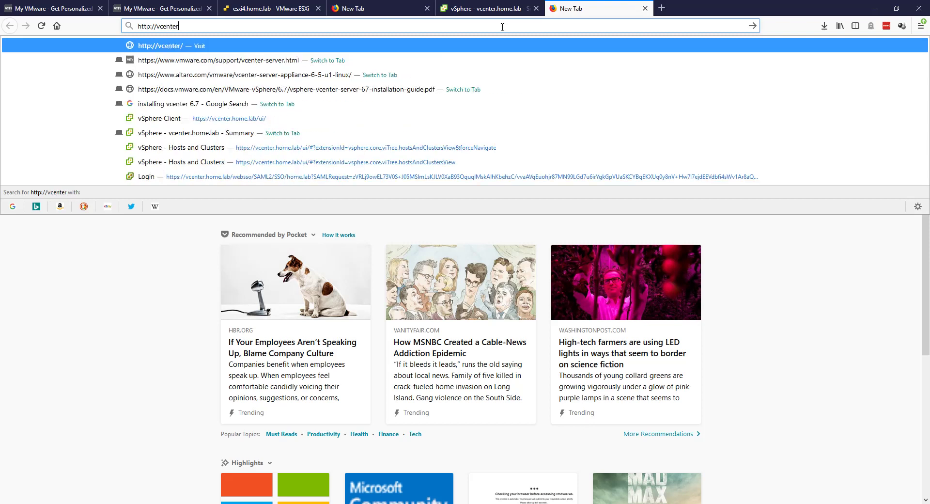
type(".hom")
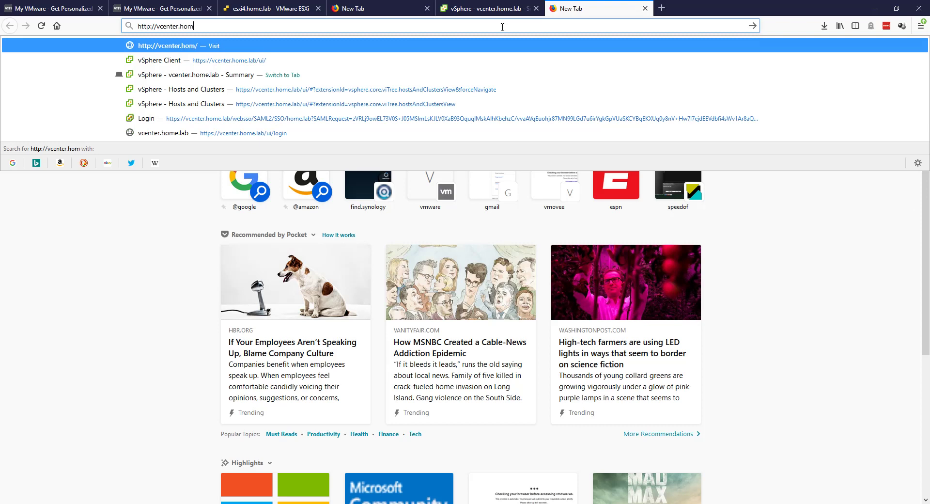
type("e.lab:5480")
key("Return")
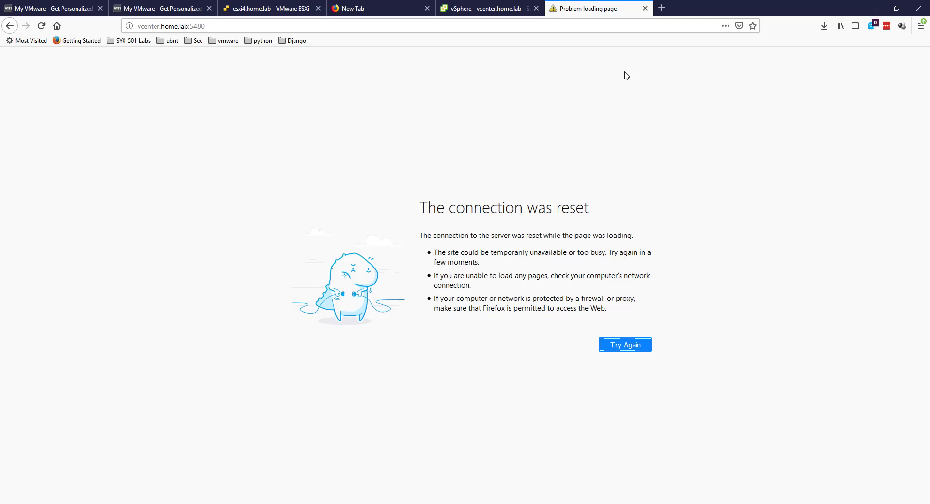
left_click(490, 9)
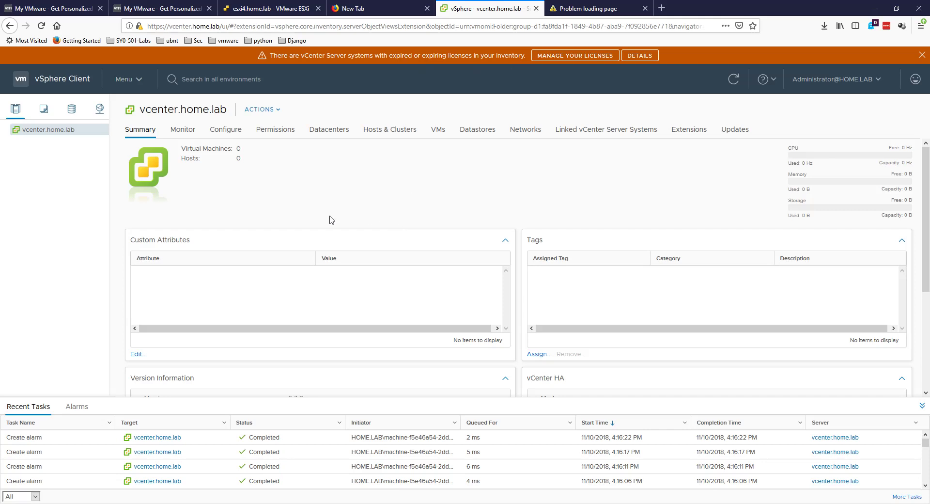
- Scroll the Summary to show Version Information: version 6.7.0, build 10244857
scroll(301, 216, "down", 3)
scroll(300, 217, "up", 3)
scroll(353, 289, "down", 3)
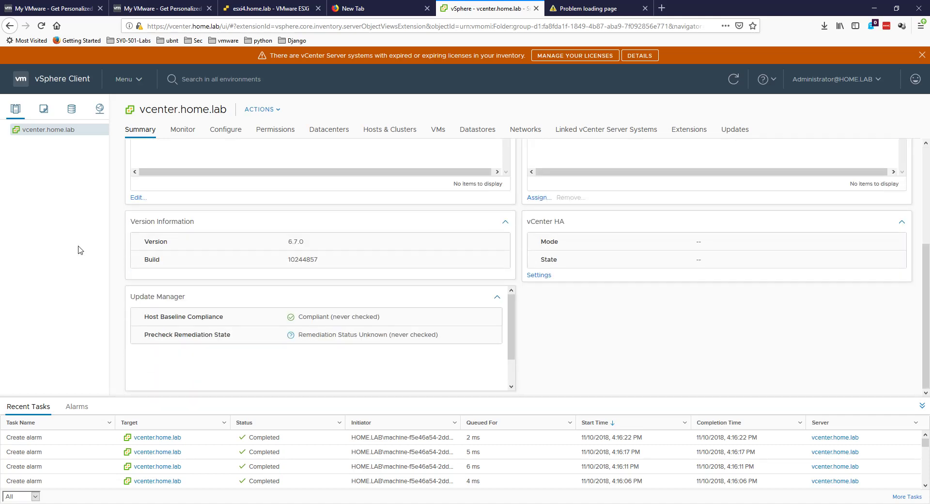